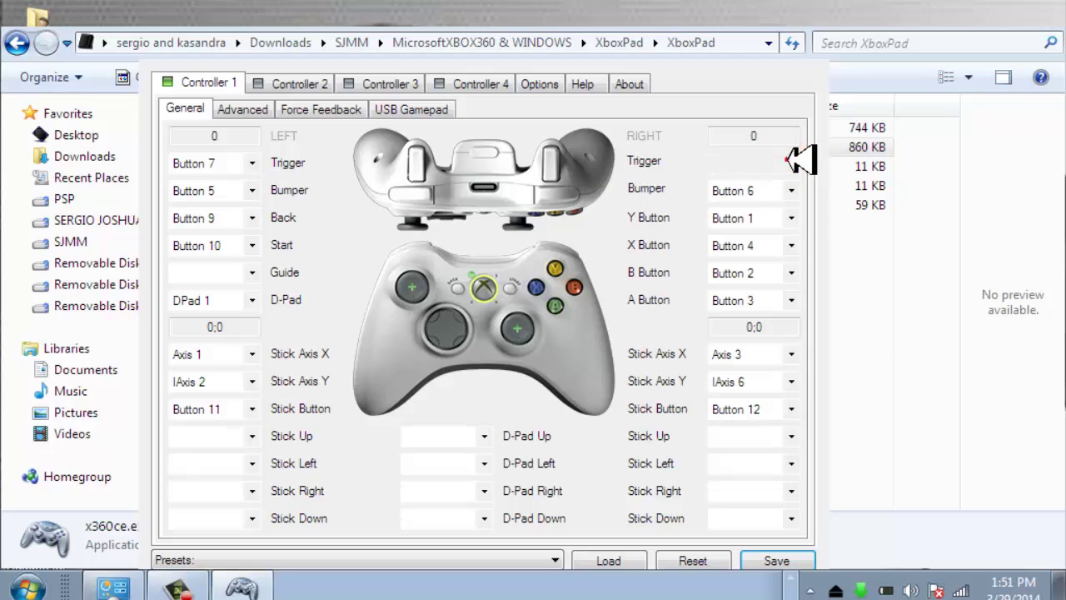
pyautogui.click(791, 164)
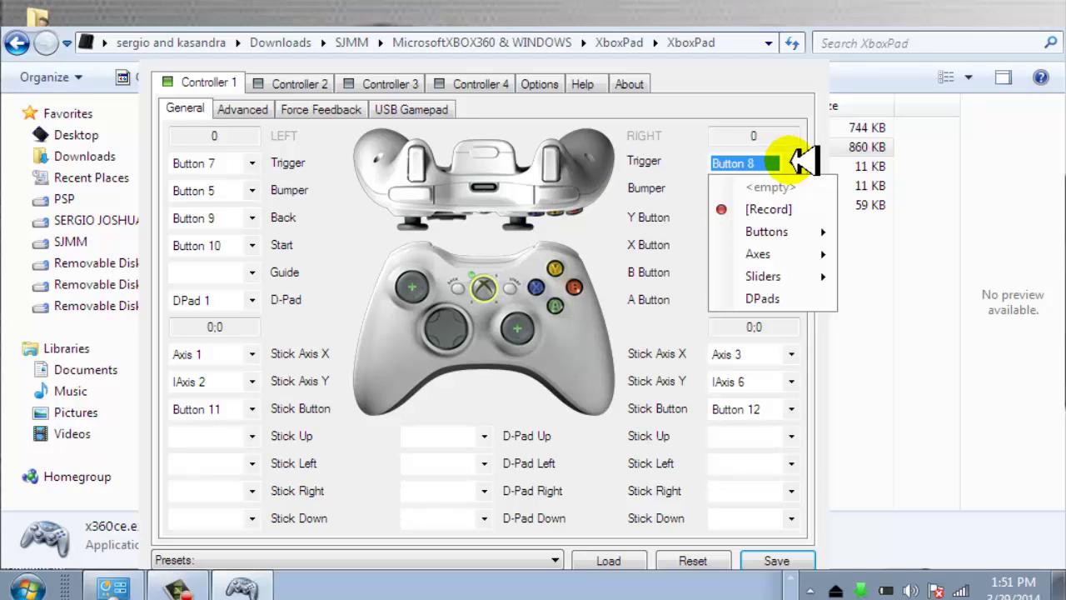
pyautogui.click(795, 190)
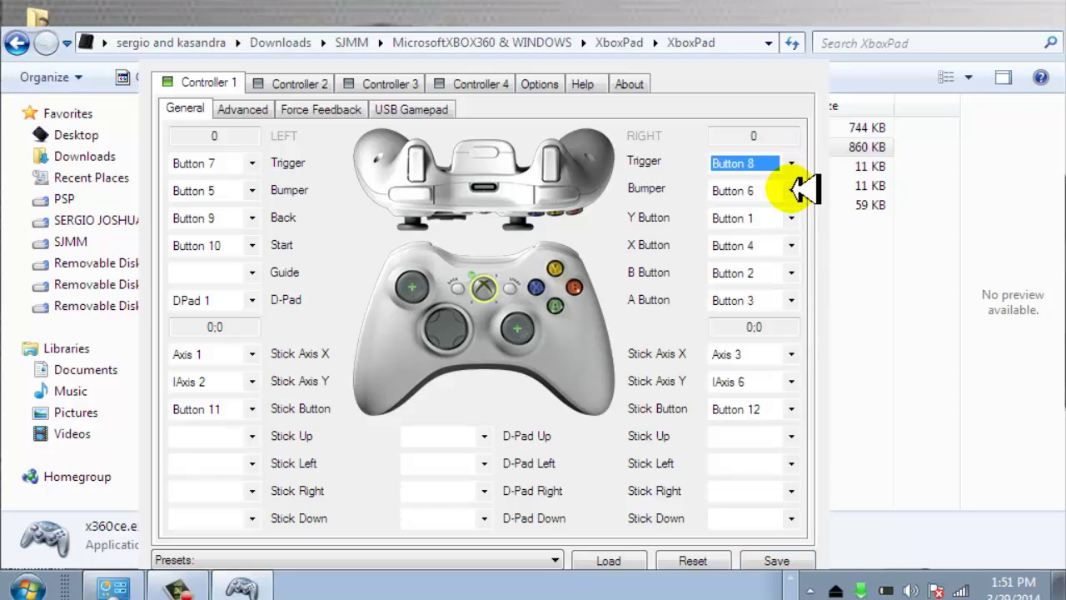
pyautogui.click(791, 191)
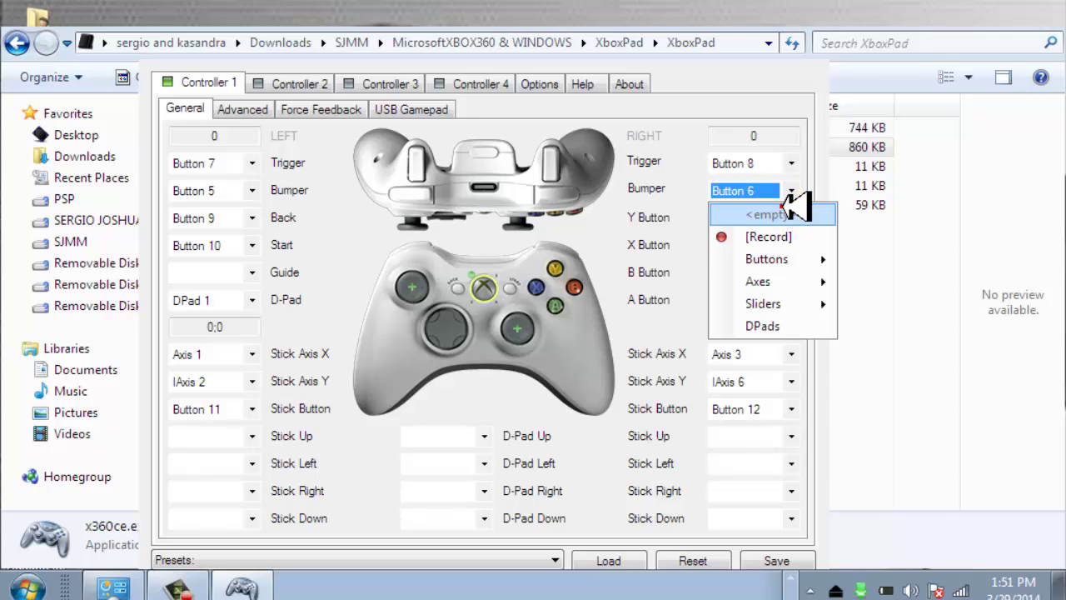
pyautogui.click(791, 213)
pyautogui.click(793, 218)
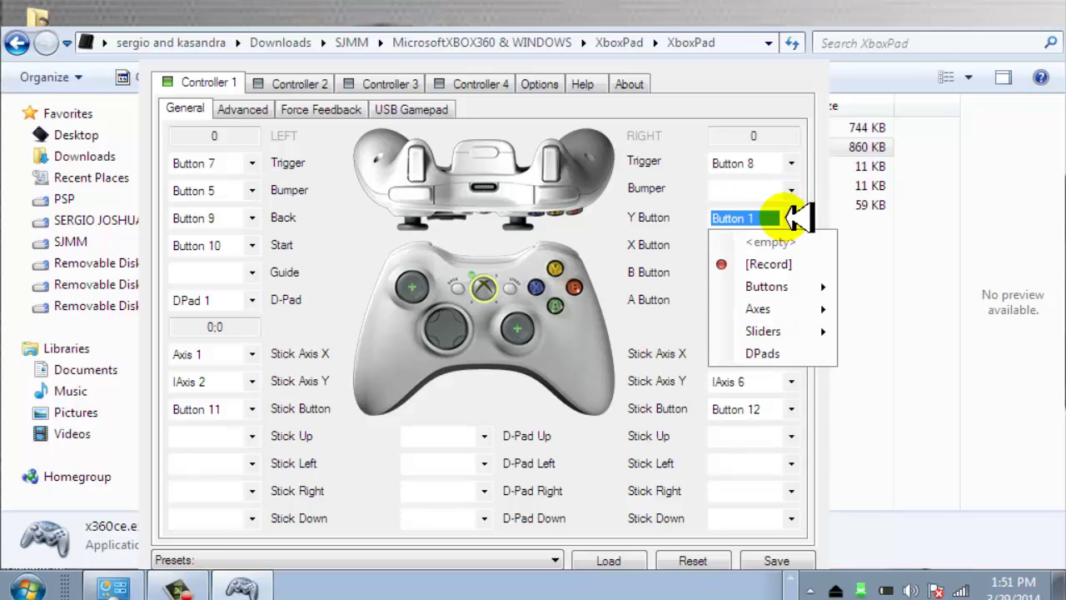
pyautogui.click(800, 191)
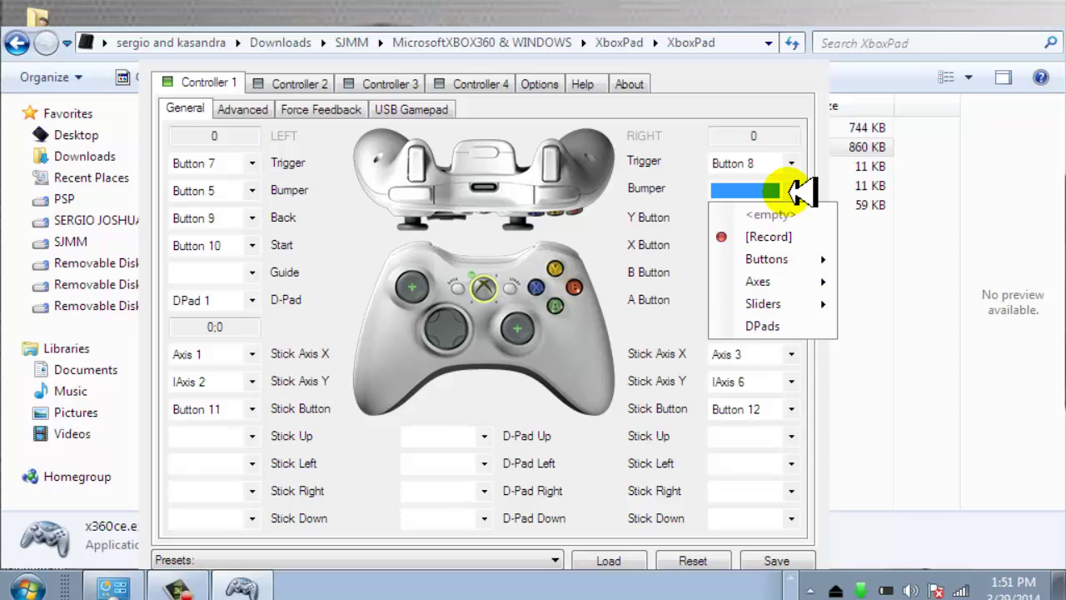
pyautogui.click(802, 213)
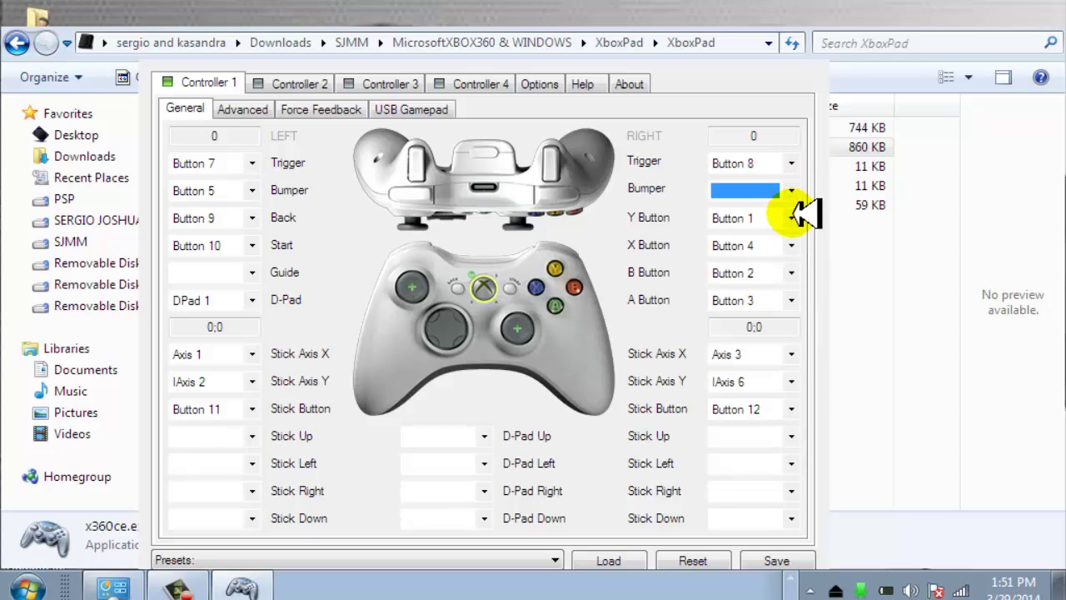
pyautogui.click(801, 215)
pyautogui.click(667, 561)
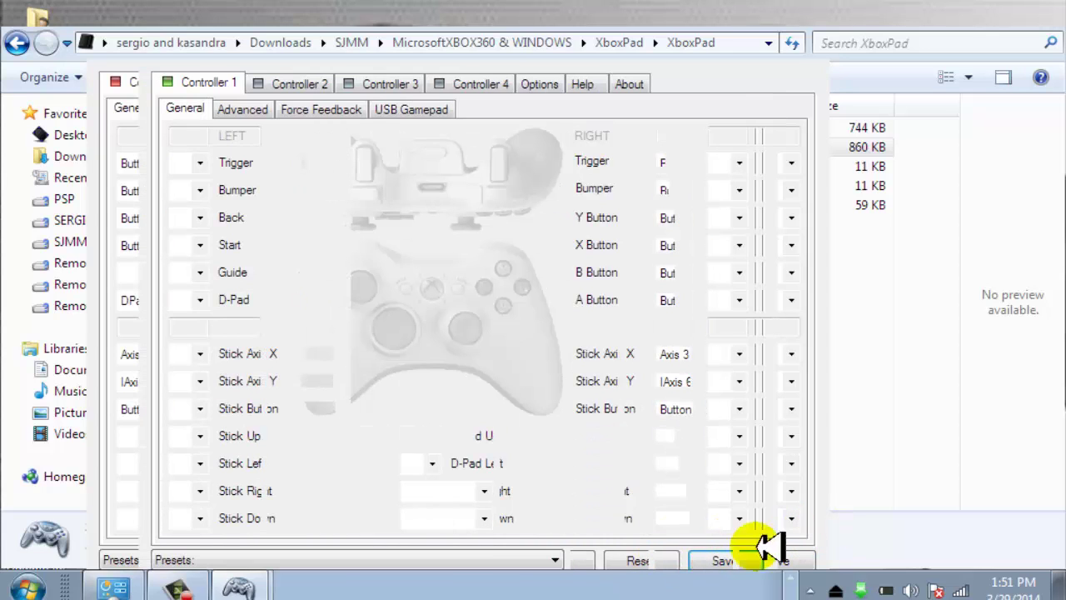
pyautogui.click(684, 553)
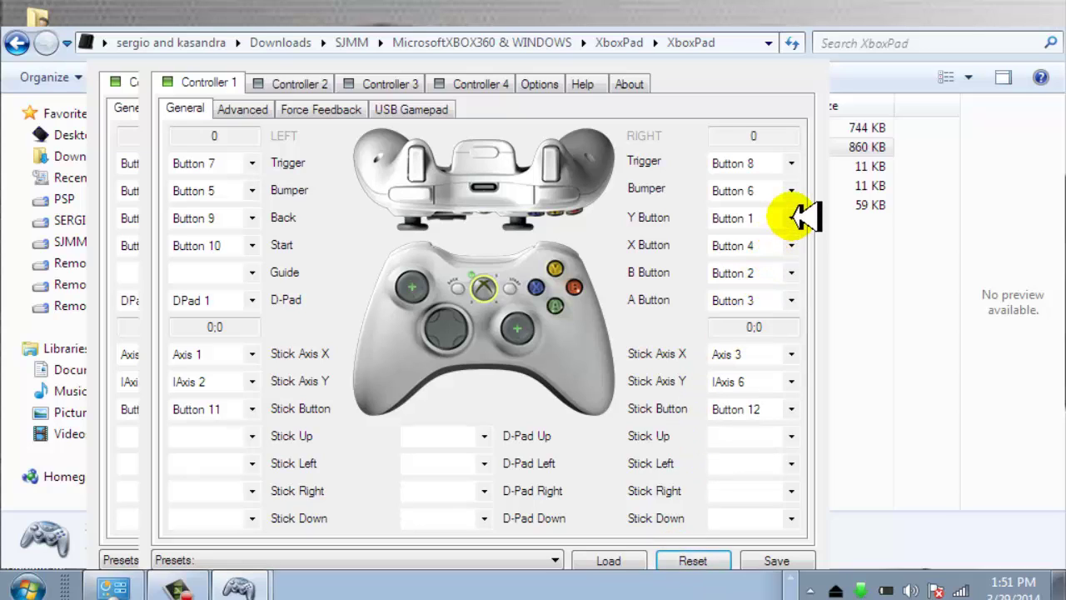
# Step: Clear the Controller 1 mappings of the Y, X, B and A buttons by setting each to empty
pyautogui.click(796, 217)
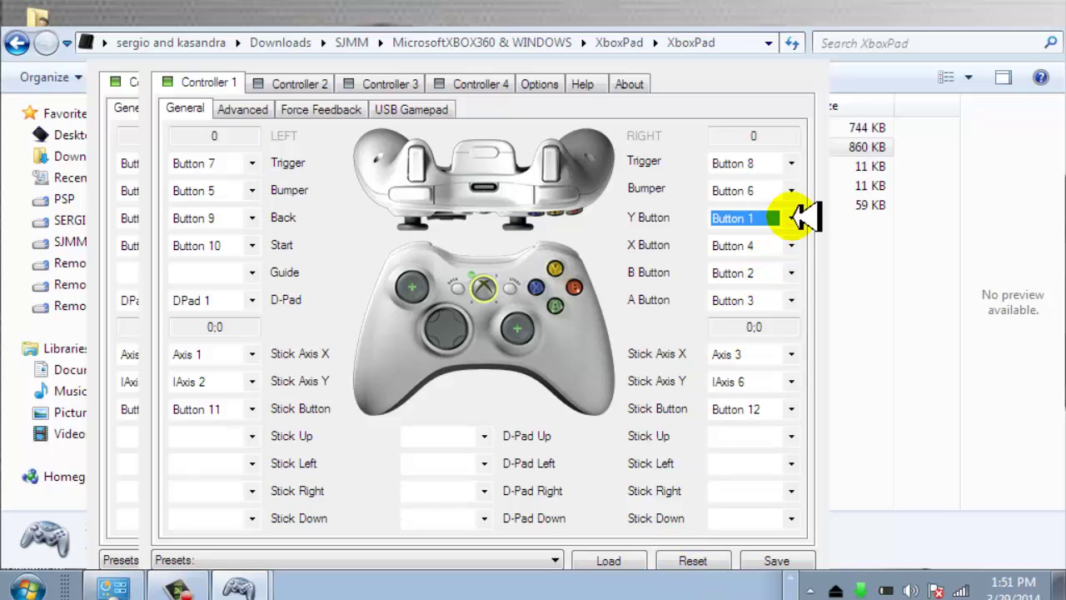
pyautogui.click(801, 215)
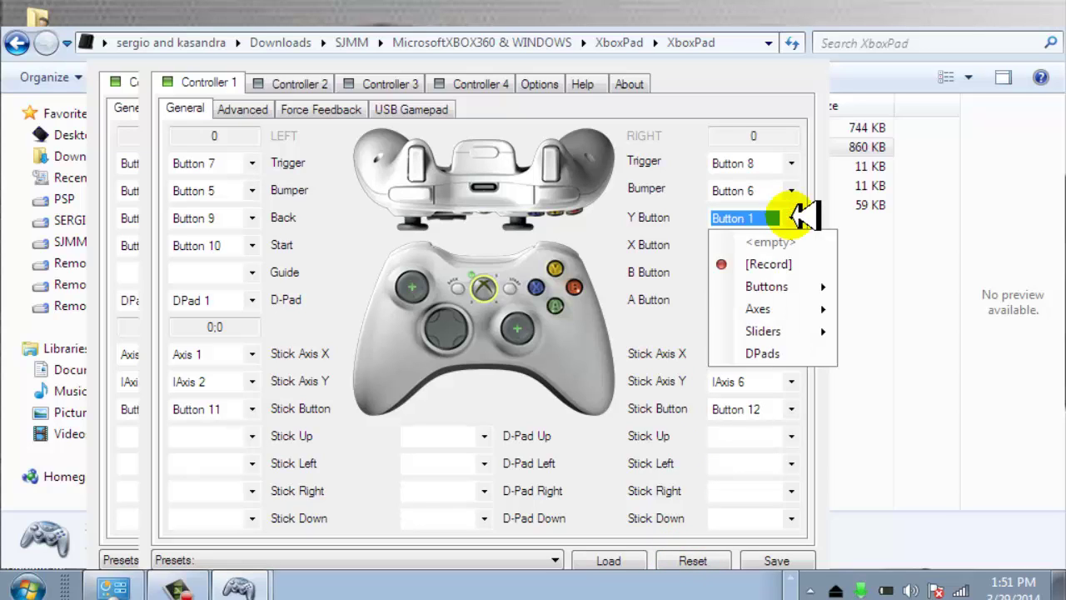
pyautogui.click(787, 237)
pyautogui.click(797, 238)
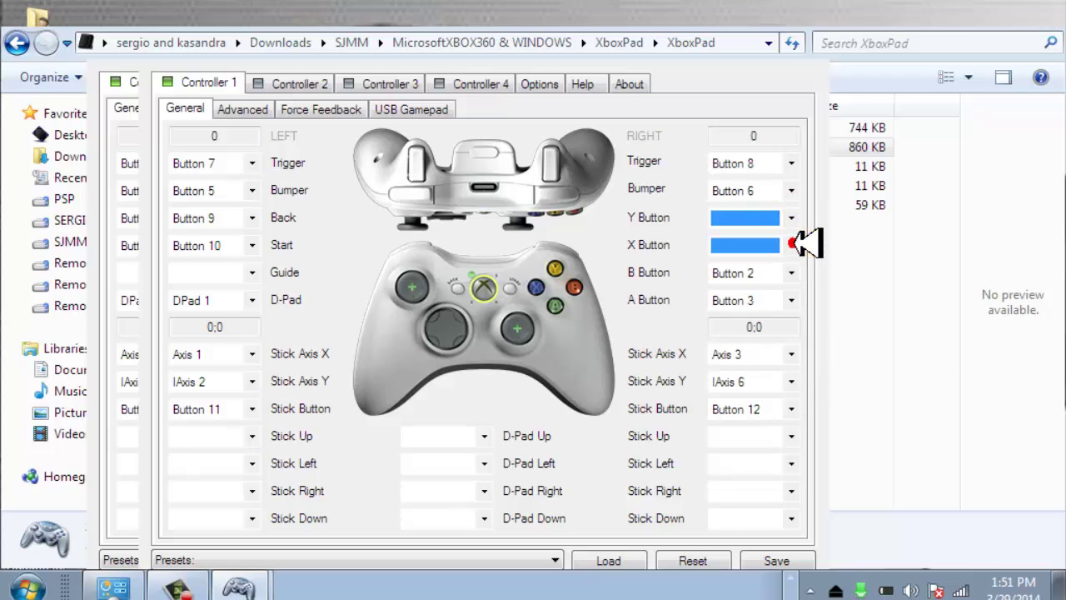
pyautogui.click(792, 243)
pyautogui.click(787, 264)
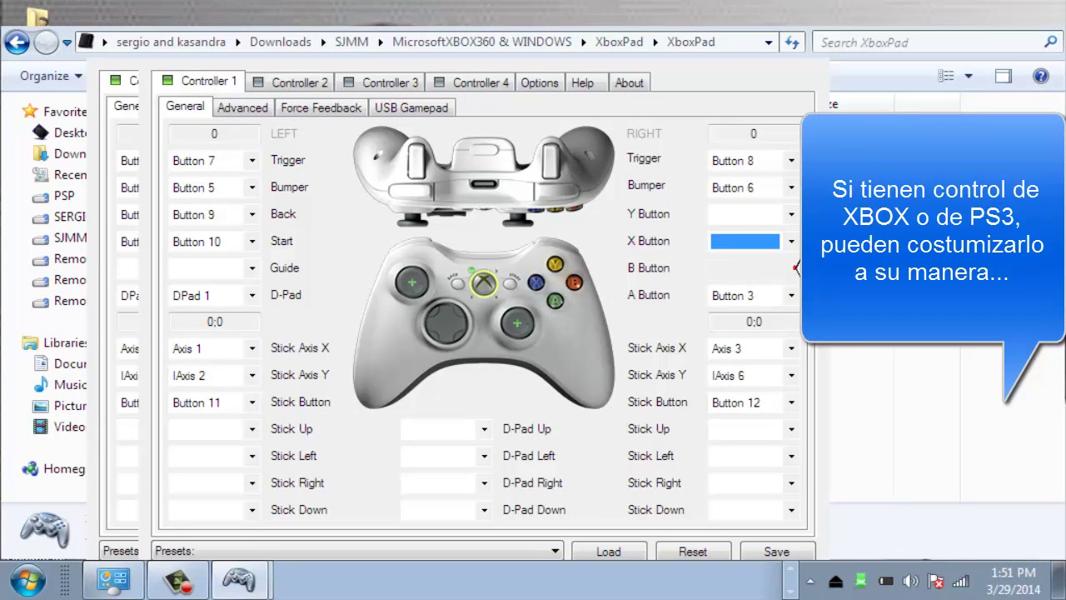
pyautogui.click(791, 267)
pyautogui.click(791, 268)
pyautogui.click(792, 291)
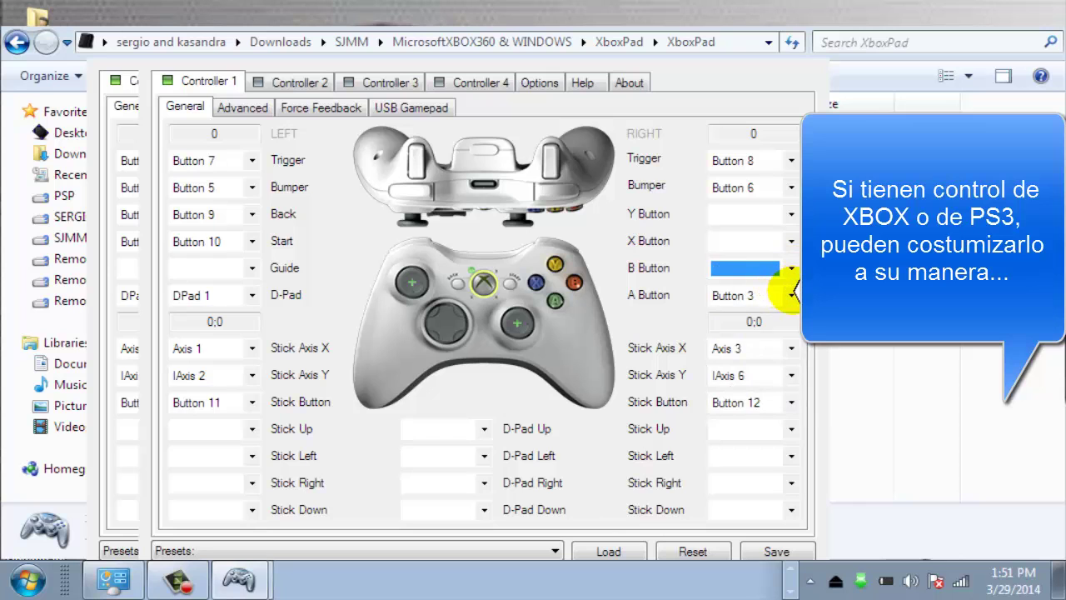
pyautogui.click(791, 294)
pyautogui.click(771, 315)
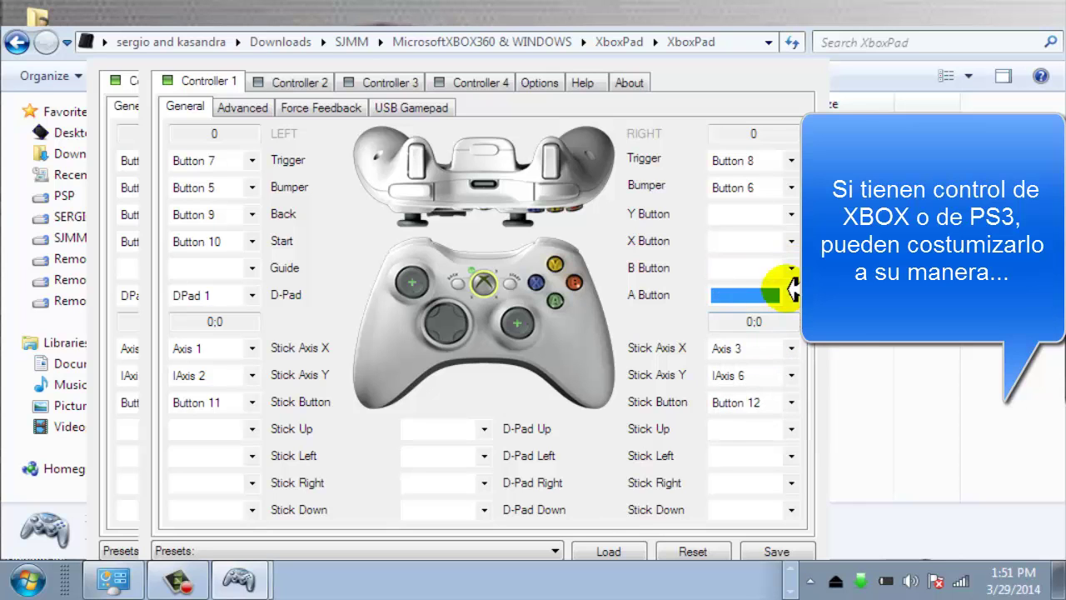
# Step: Record new gamepad mappings for Controller 1: Button 4 for the Y Button and Button 1 for the X Button
pyautogui.click(792, 214)
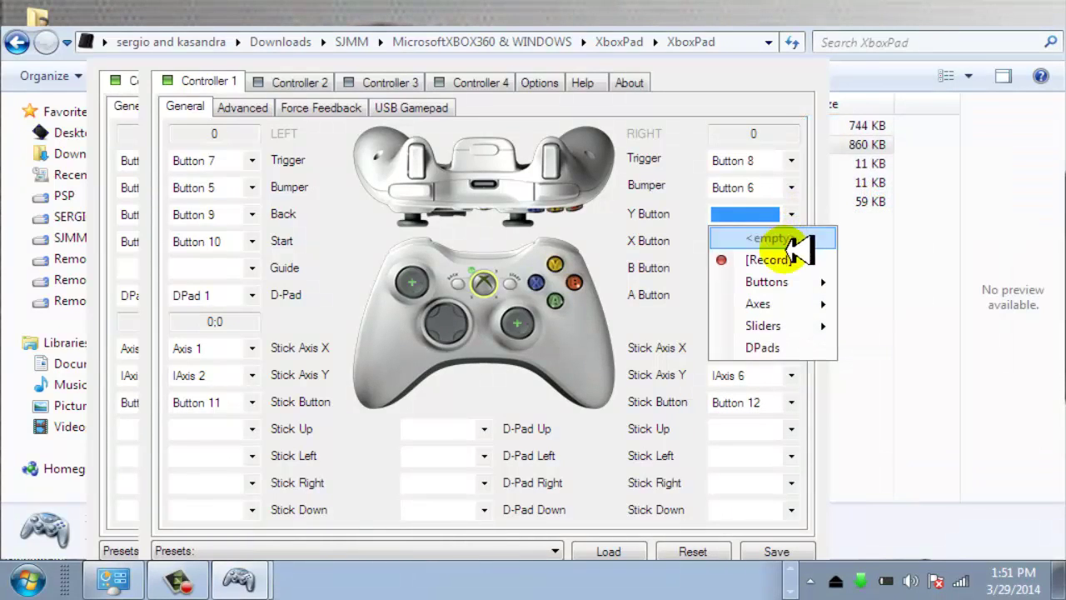
pyautogui.click(775, 260)
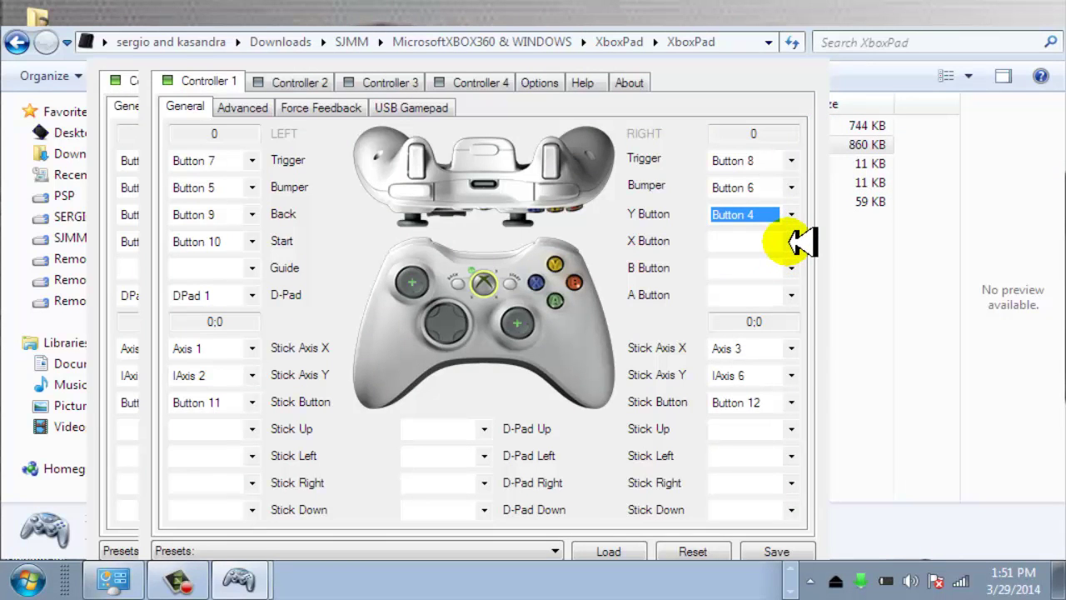
pyautogui.click(792, 240)
pyautogui.click(785, 283)
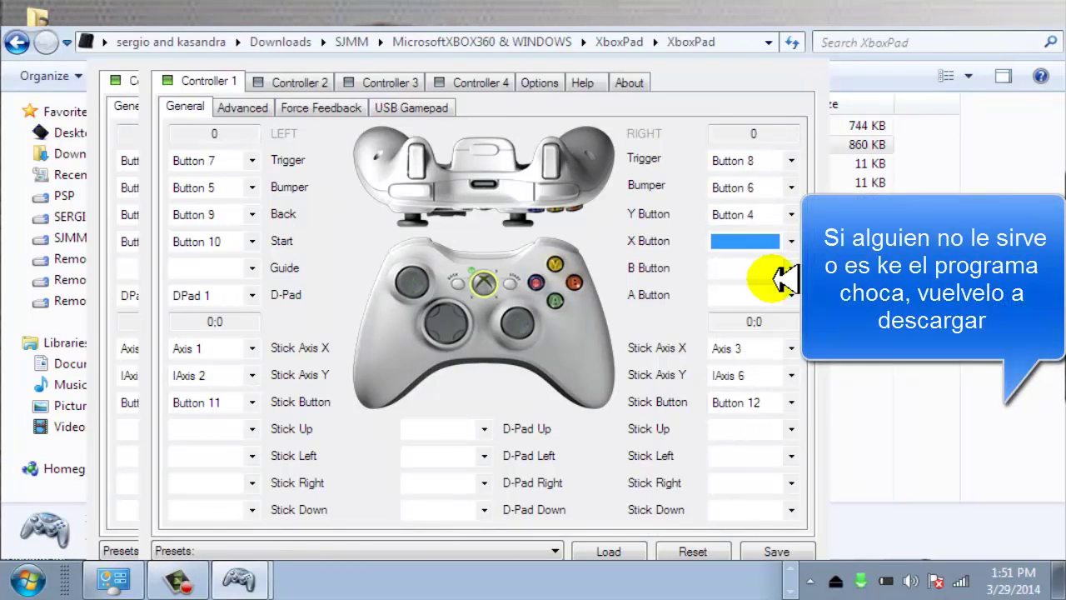
# Step: Record Button 3 for the B Button and Button 2 for the A Button on Controller 1
pyautogui.click(785, 268)
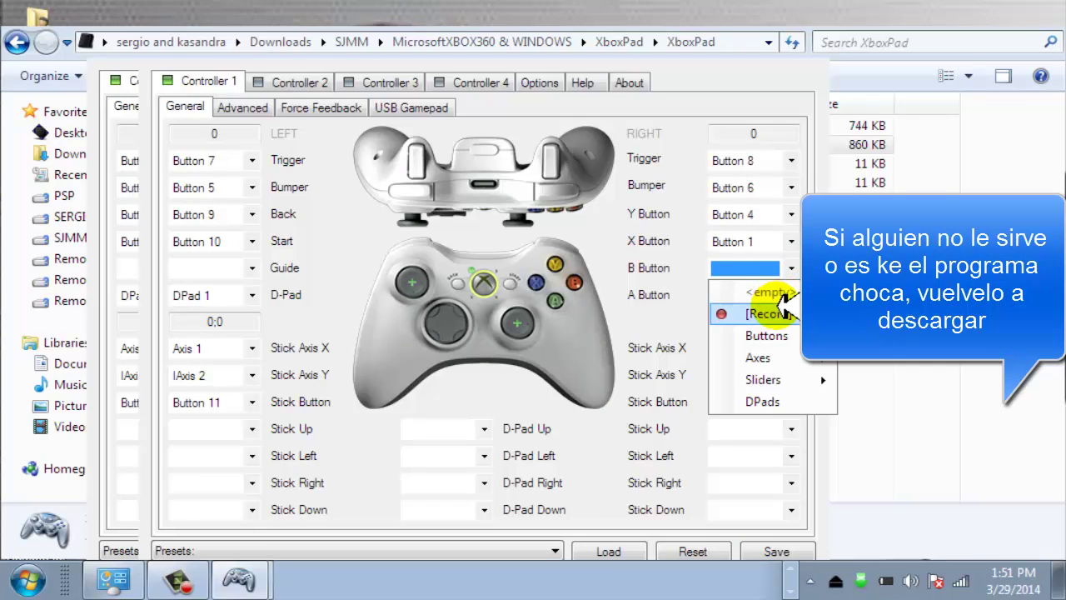
pyautogui.click(781, 313)
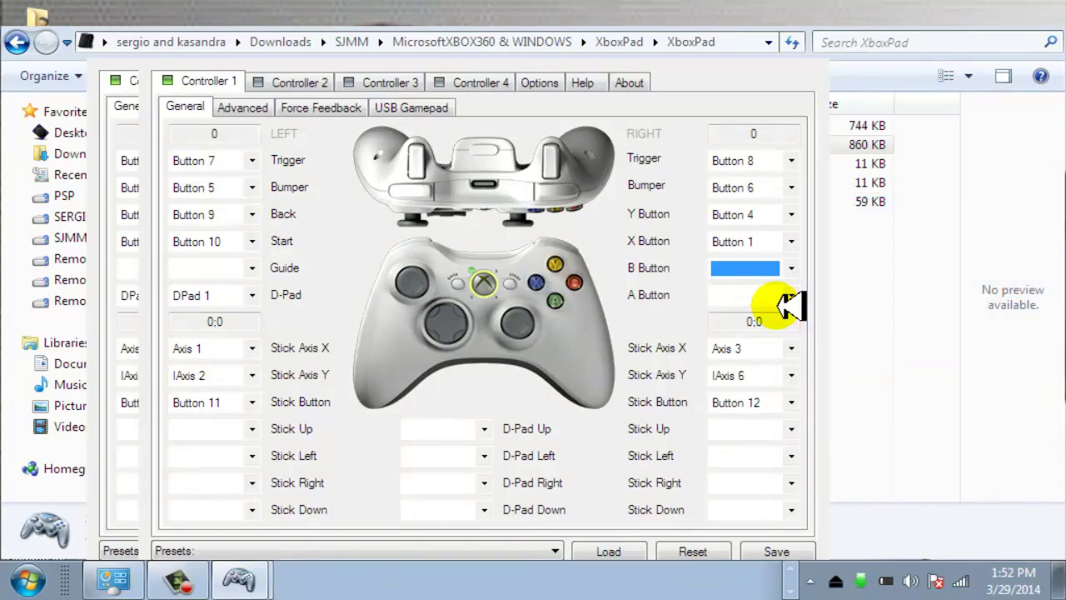
pyautogui.click(798, 270)
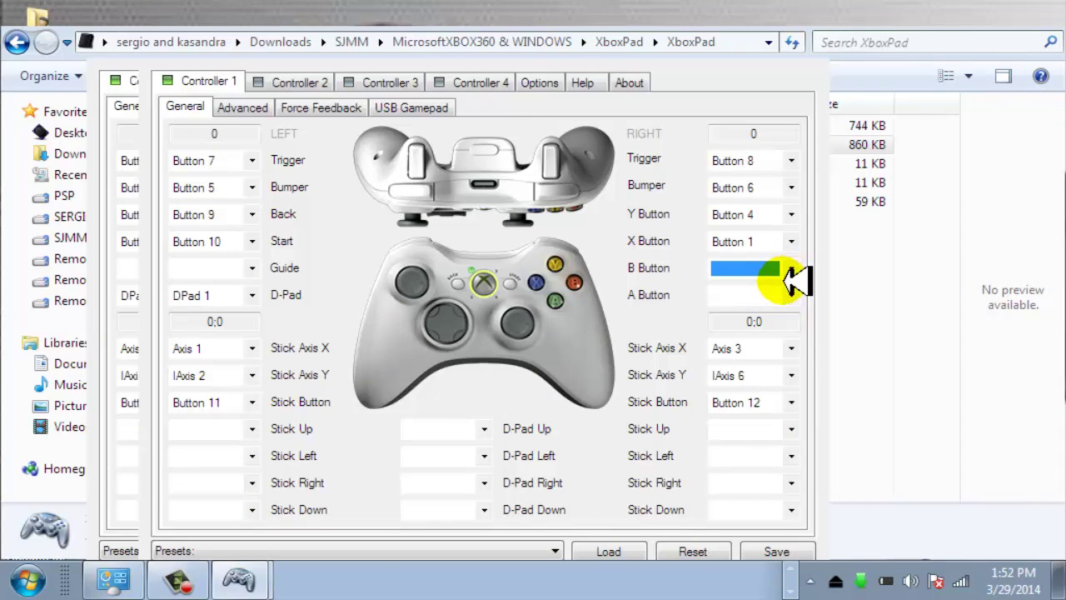
pyautogui.click(798, 267)
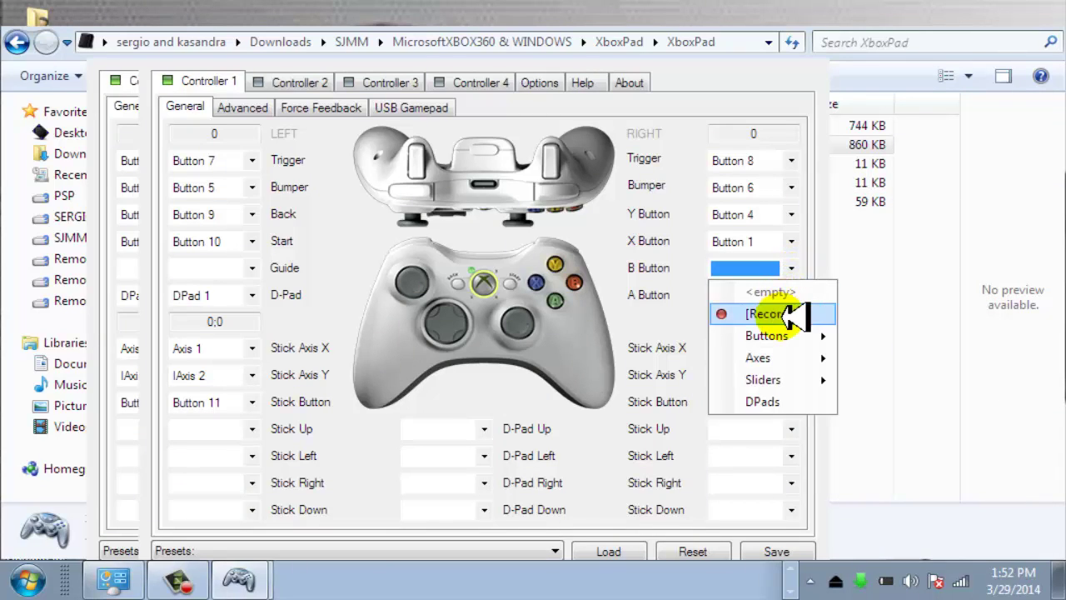
pyautogui.click(791, 314)
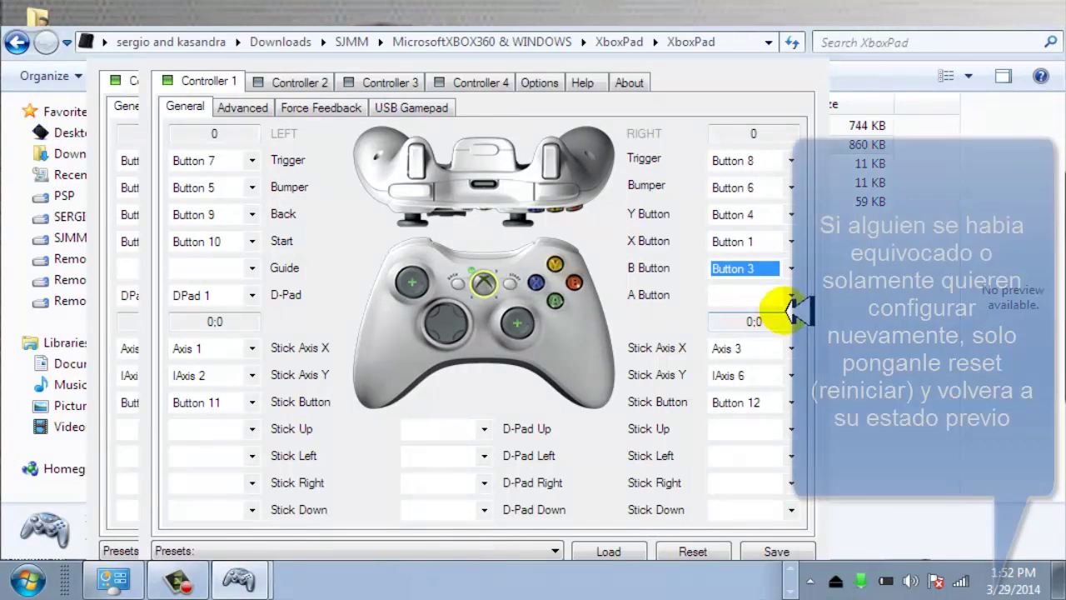
pyautogui.click(791, 295)
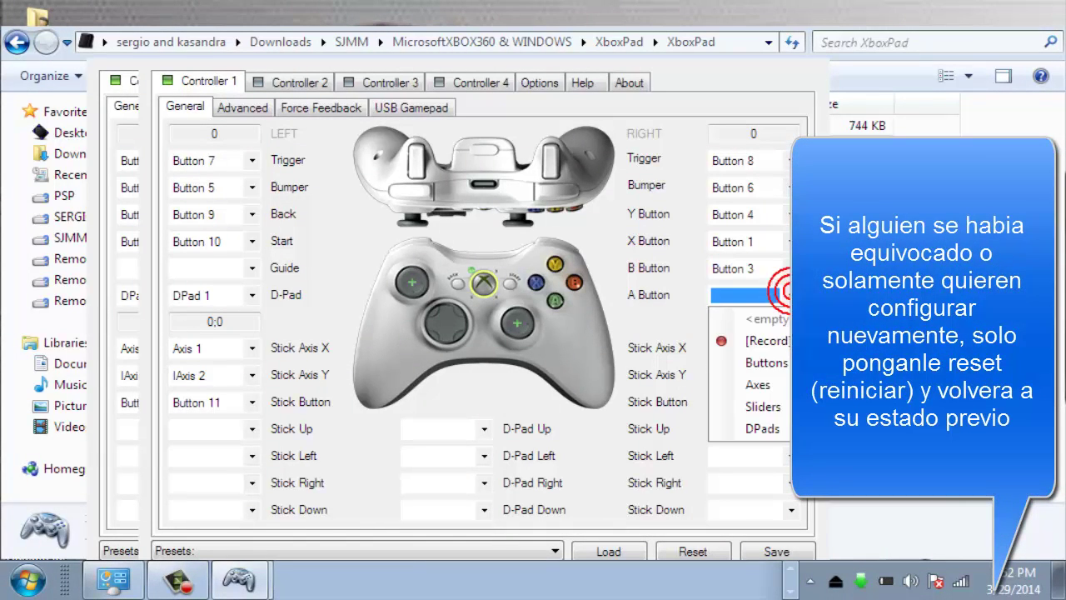
pyautogui.click(770, 341)
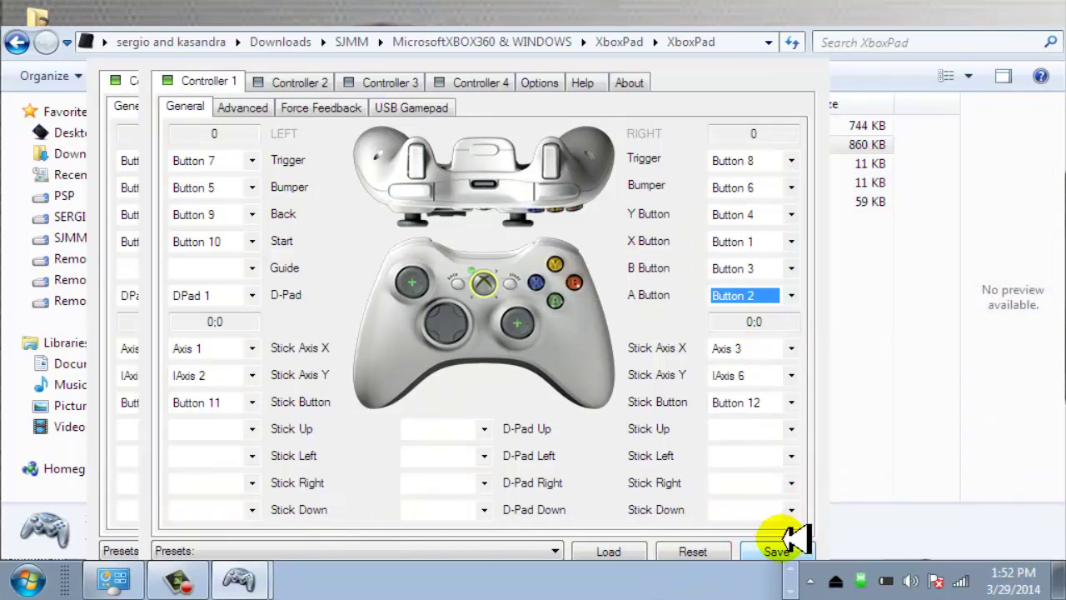
# Step: Save the controller mapping and close the configuration program, returning to the XboxPad folder
pyautogui.click(783, 551)
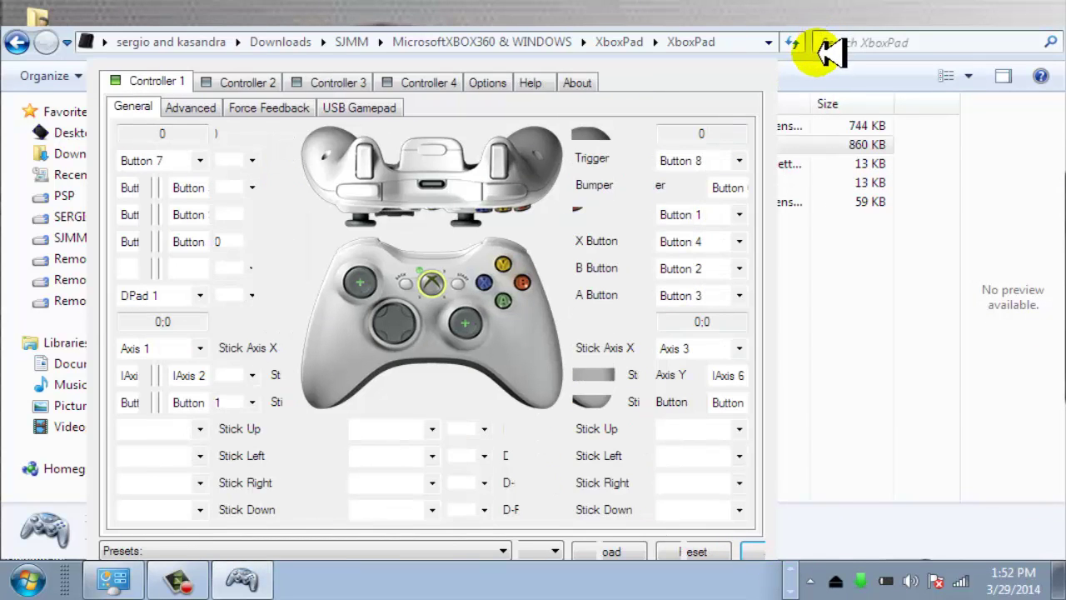
pyautogui.click(761, 41)
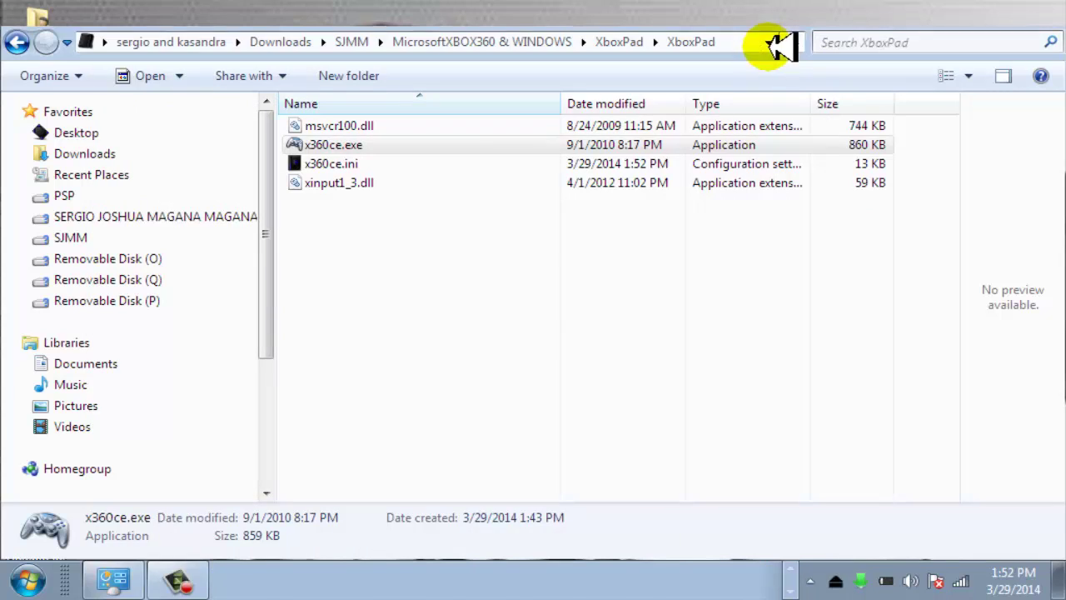
pyautogui.click(545, 300)
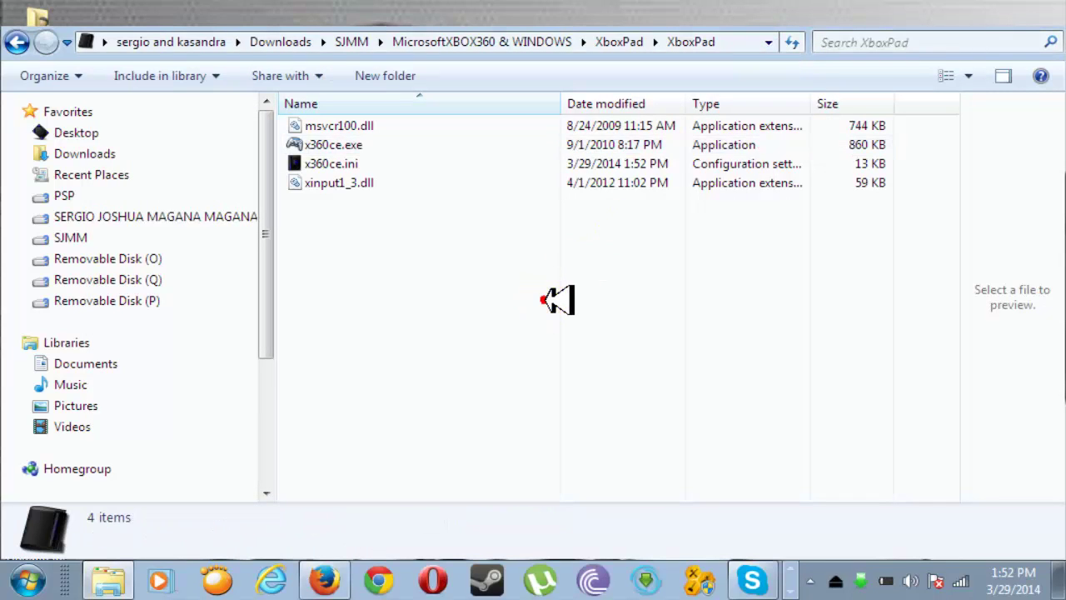
# Step: Open x360ce.ini from the XboxPad folder in the text editor and maximize its window
pyautogui.click(400, 161)
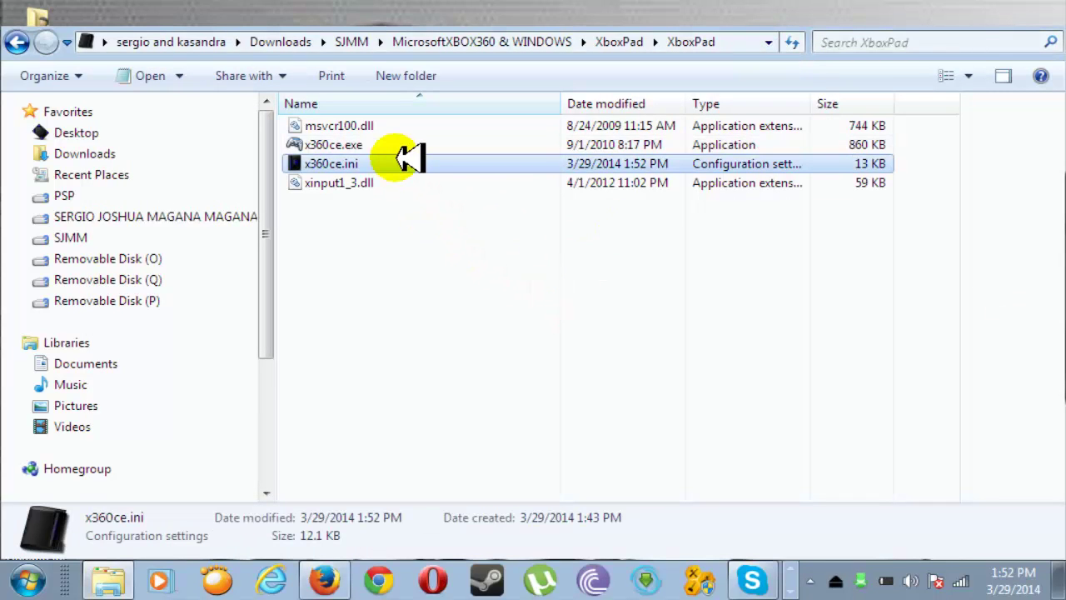
pyautogui.doubleClick(403, 161)
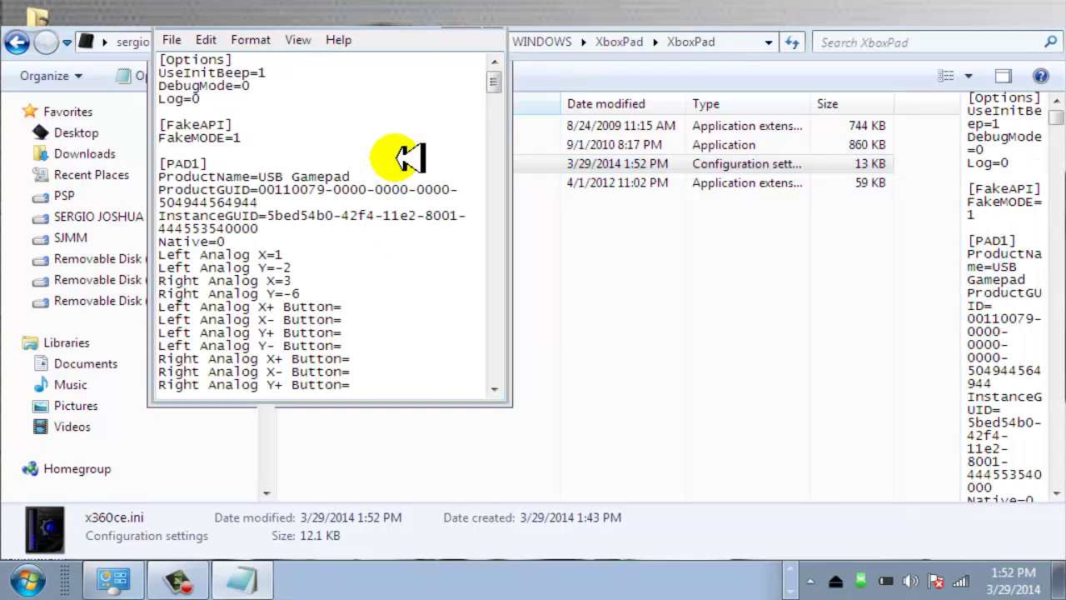
pyautogui.click(470, 18)
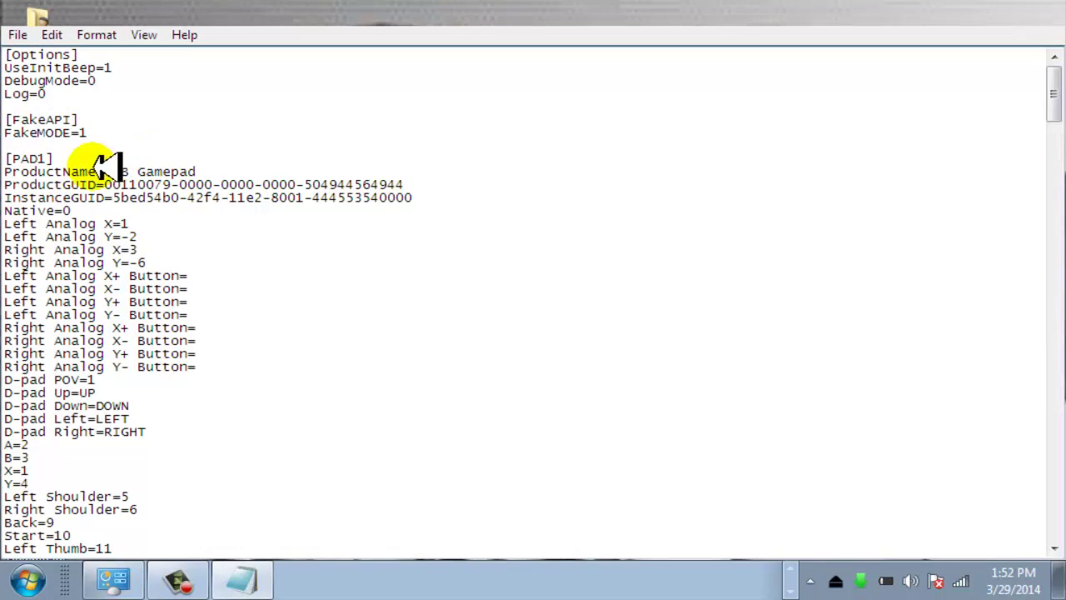
# Step: Select and copy the settings under [PAD1], from ProductName through Right Analog Y AntiDeadZone
pyautogui.moveTo(10, 158); pyautogui.dragTo(271, 155)
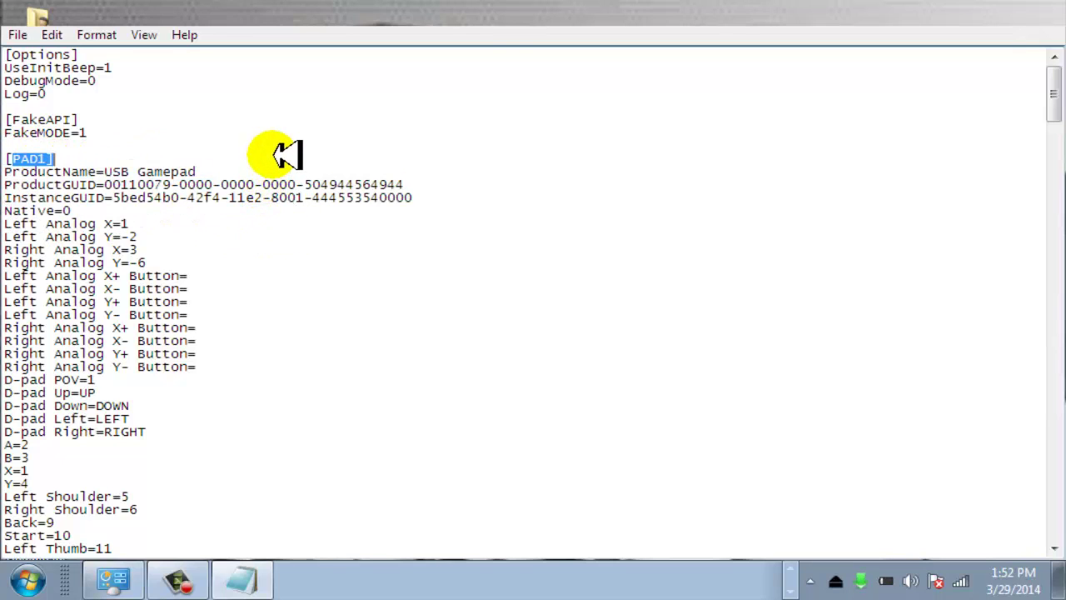
pyautogui.click(272, 155)
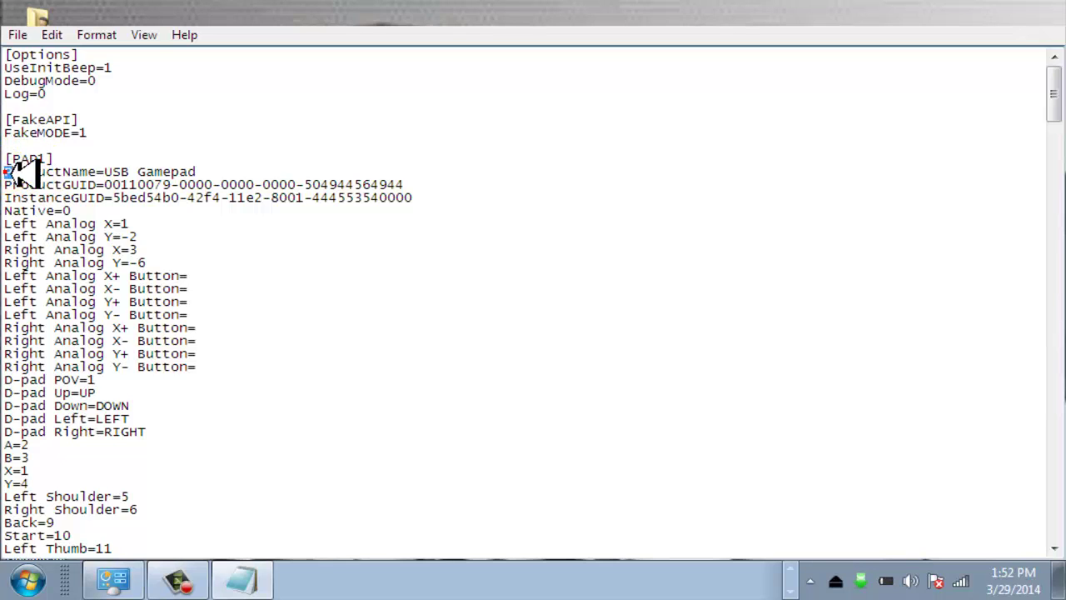
pyautogui.moveTo(13, 173); pyautogui.dragTo(254, 506)
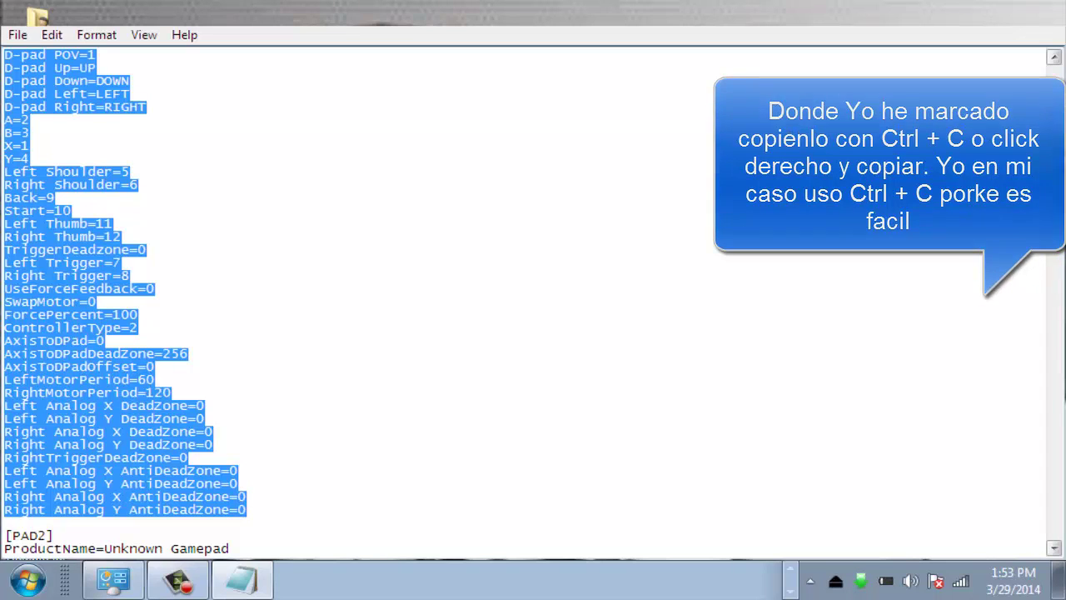
# Step: Replace the [PAD2] settings, from ProductName through RightTriggerDeadZone, with the copied [PAD1] settings
pyautogui.moveTo(1056, 137); pyautogui.dragTo(1049, 172)
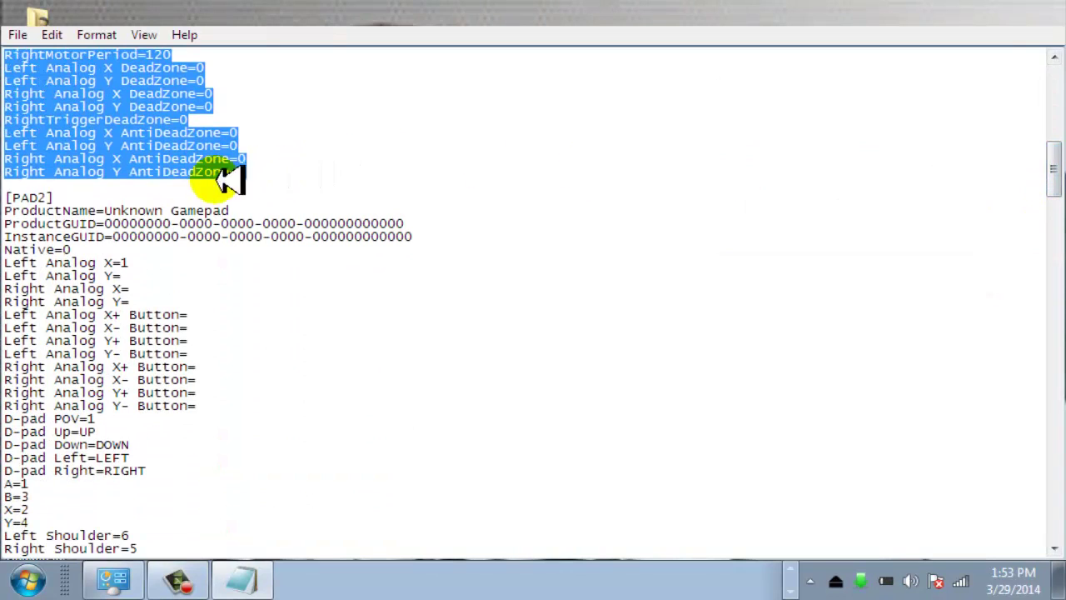
pyautogui.moveTo(7, 212); pyautogui.dragTo(243, 399)
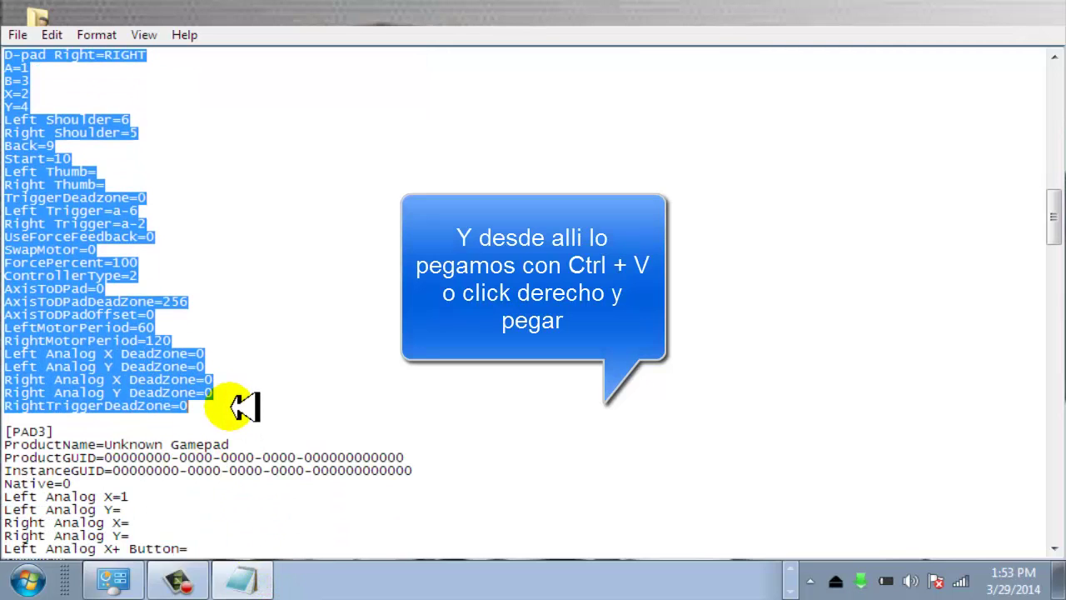
pyautogui.hotkey('ctrl', 'v')
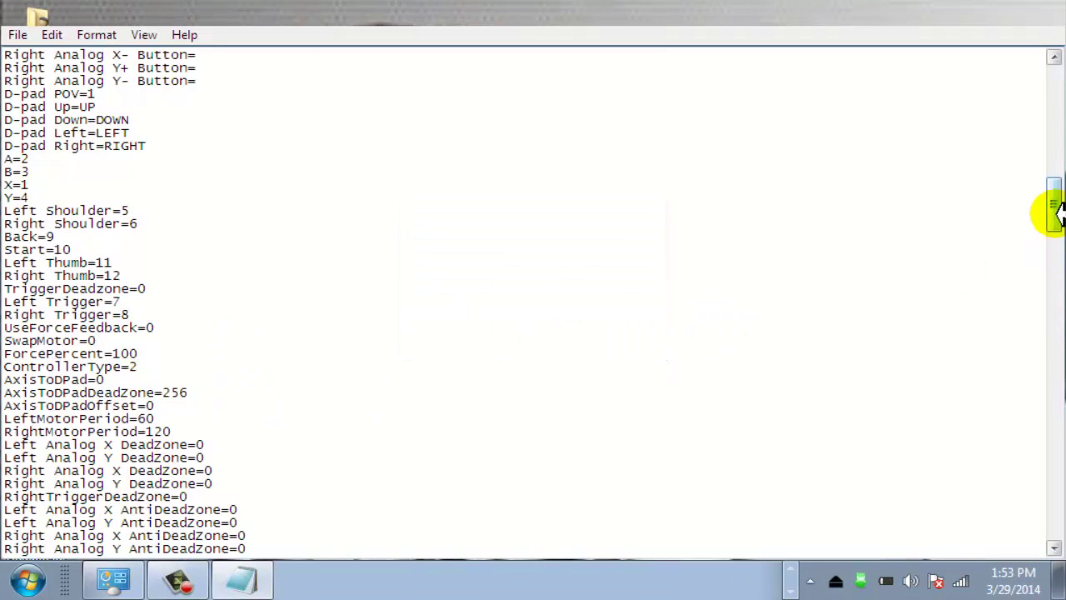
pyautogui.moveTo(1055, 208); pyautogui.dragTo(1004, 183)
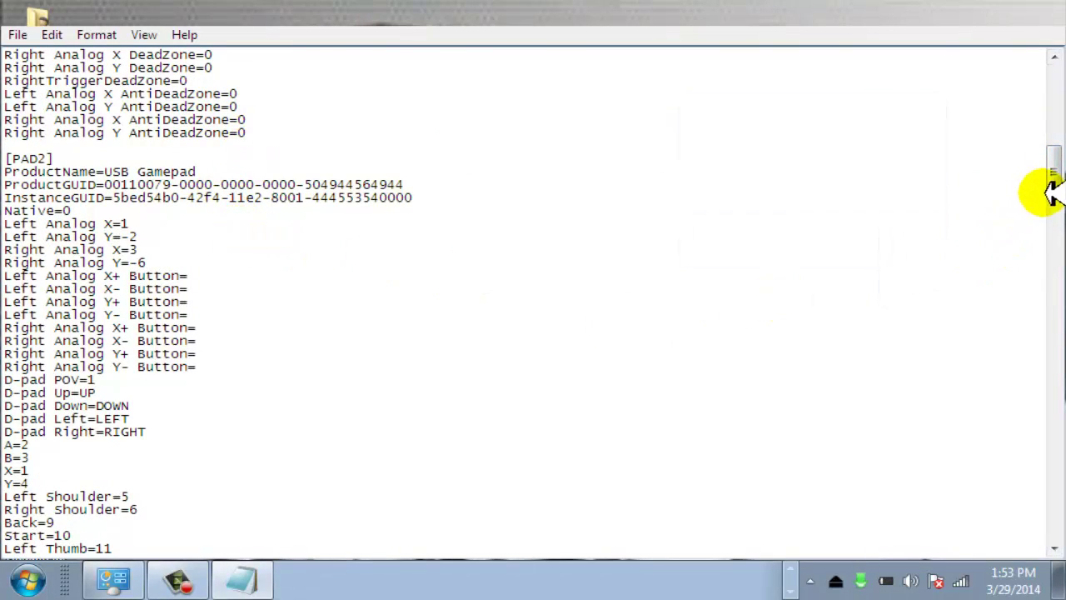
# Step: Copy the Unknown Gamepad ProductName, ProductGUID and InstanceGUID lines from [PAD3] over the matching three lines under [PAD1]
pyautogui.moveTo(1054, 171); pyautogui.dragTo(971, 243)
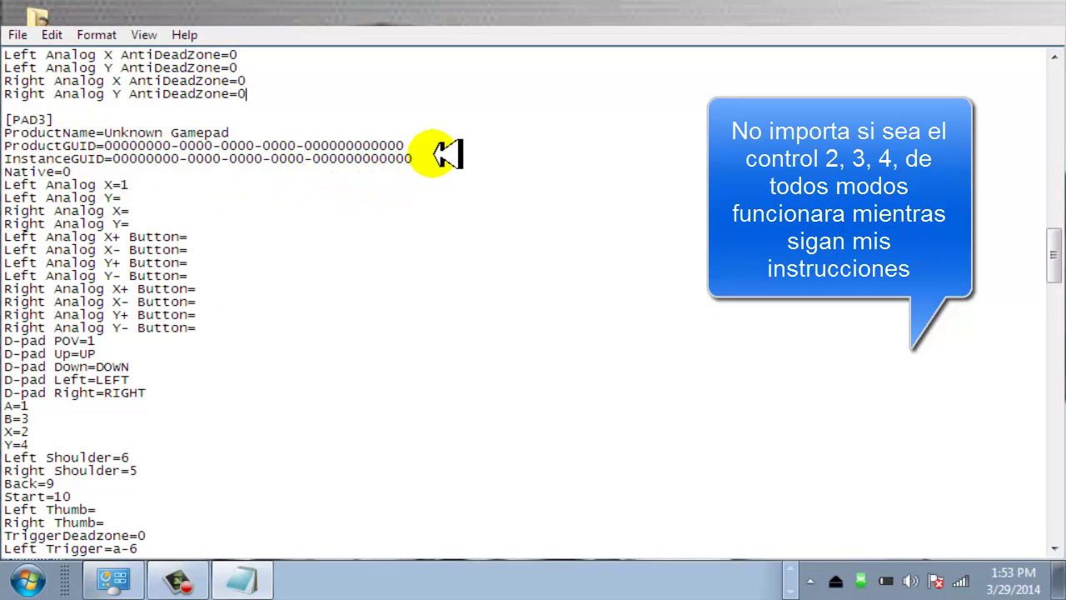
pyautogui.moveTo(447, 153); pyautogui.dragTo(5, 133)
pyautogui.hotkey('ctrl', 'c')
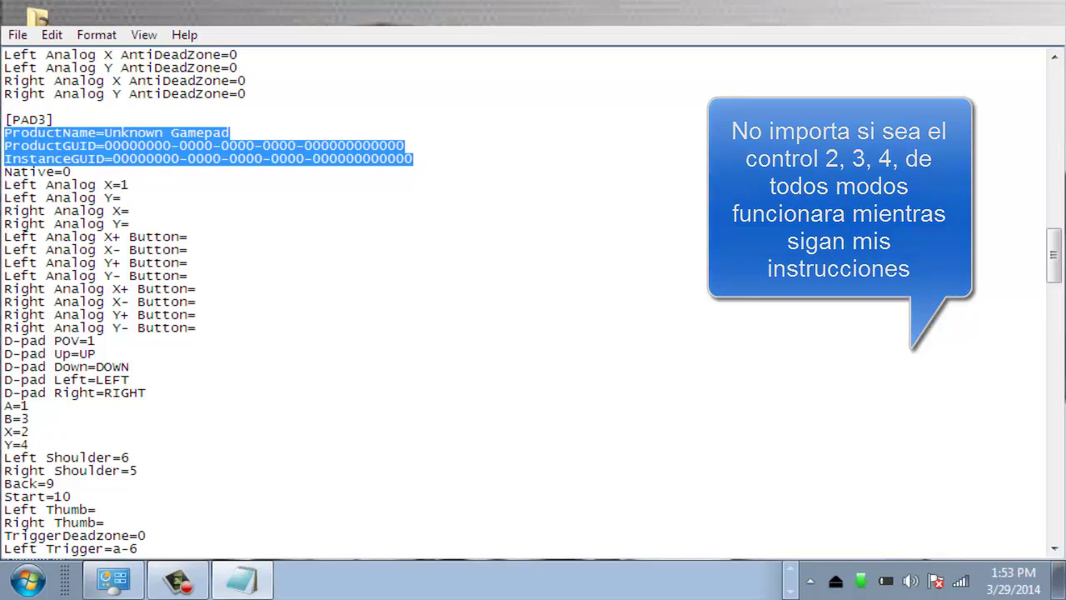
pyautogui.moveTo(1053, 256); pyautogui.dragTo(1058, 10)
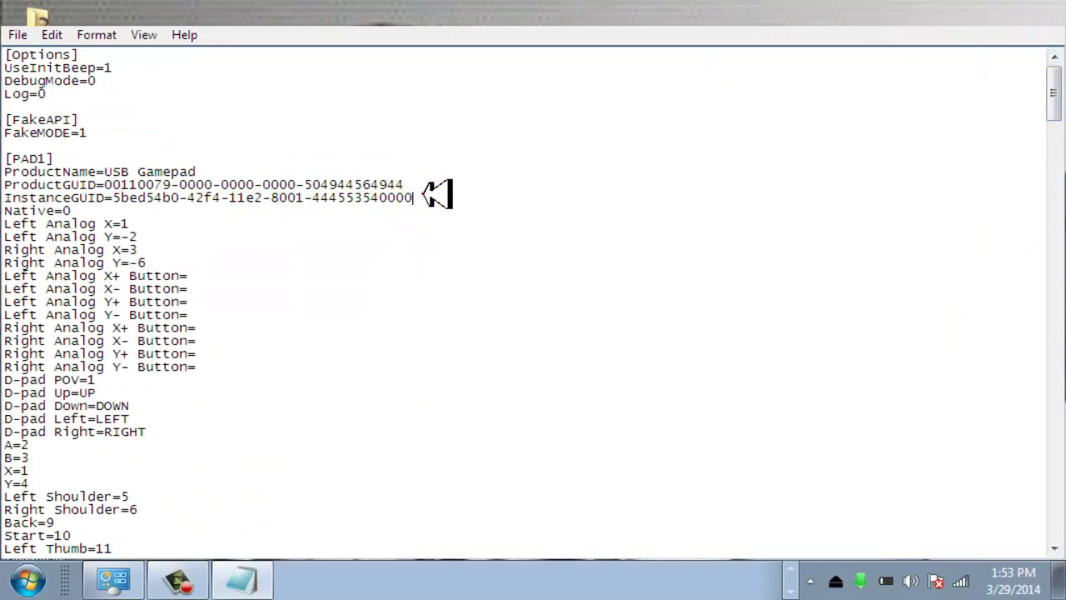
pyautogui.moveTo(433, 197); pyautogui.dragTo(15, 177)
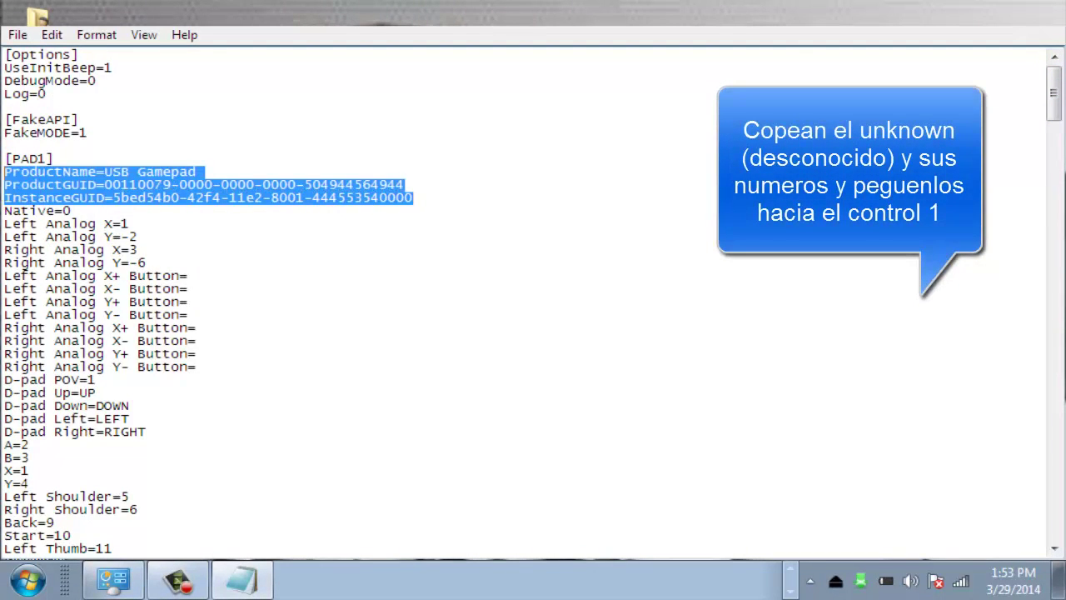
pyautogui.hotkey('ctrl', 'v')
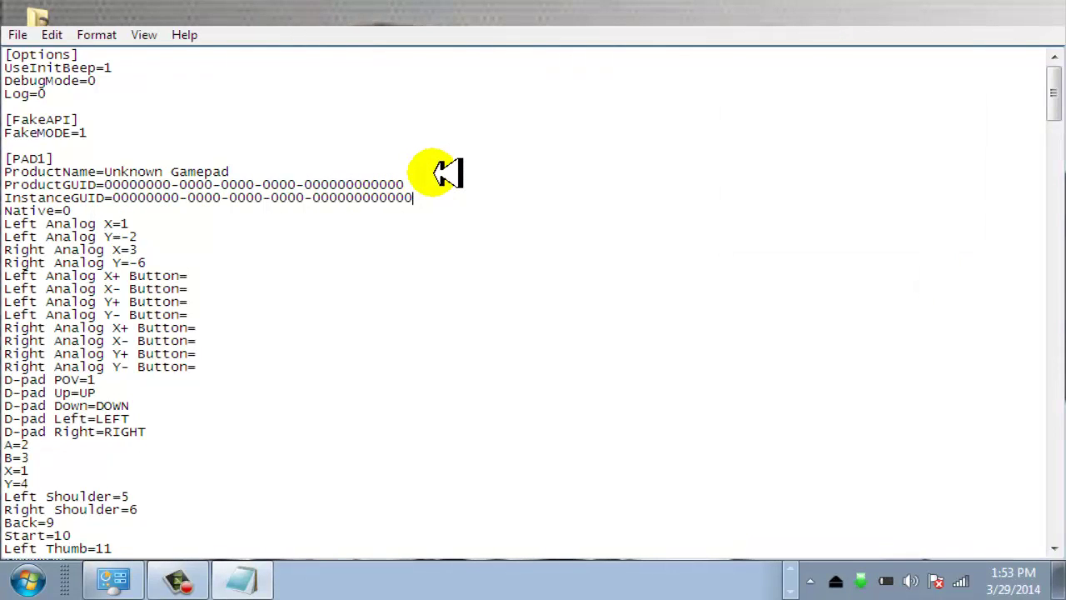
# Step: Save x360ce.ini and close the text editor, returning to the XboxPad folder
pyautogui.click(19, 34)
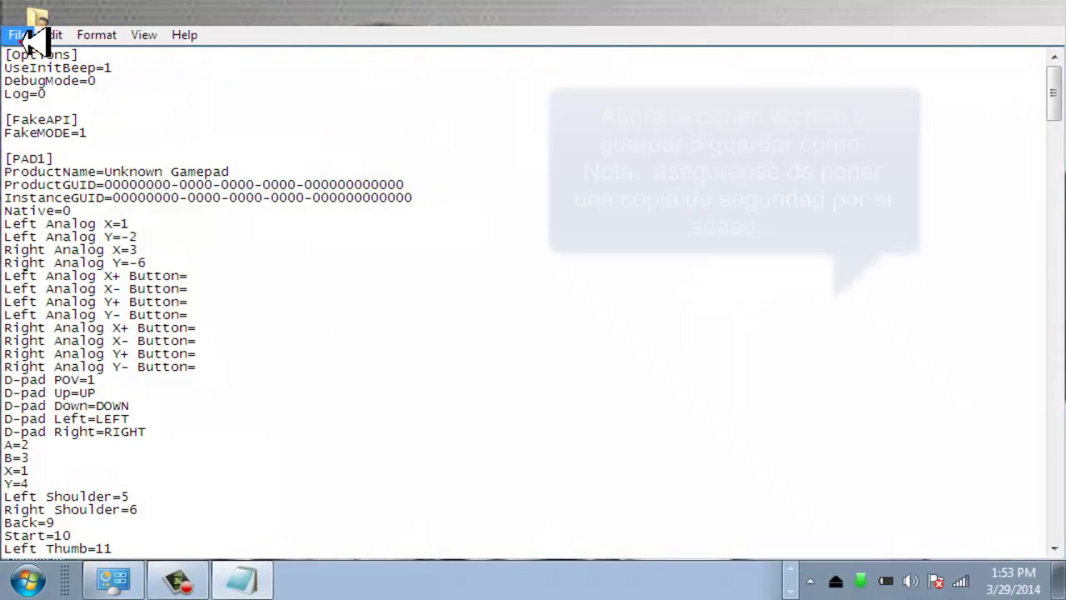
pyautogui.click(47, 101)
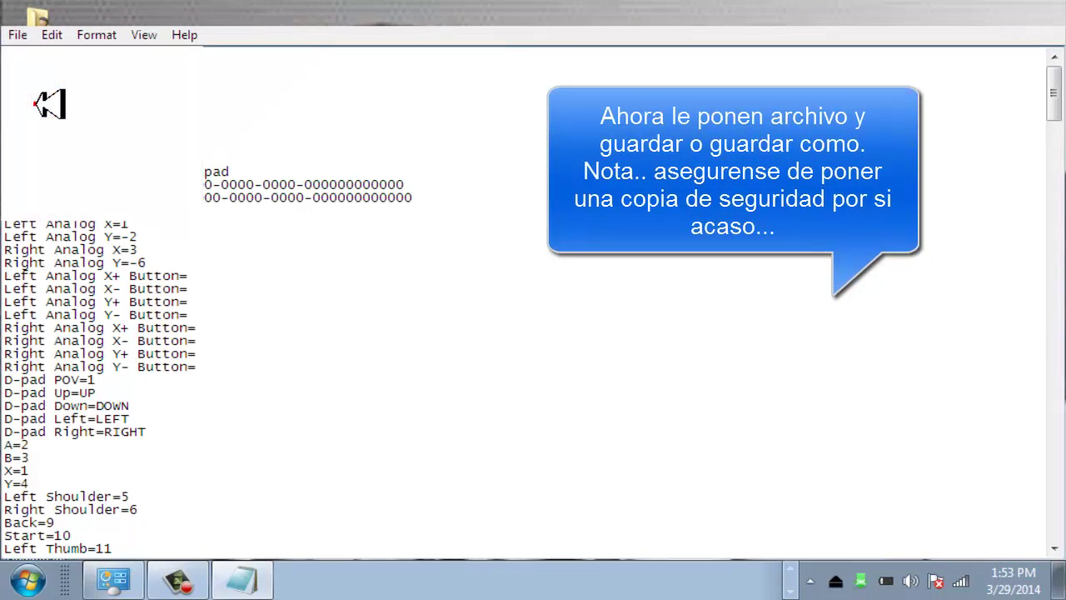
pyautogui.click(1051, 13)
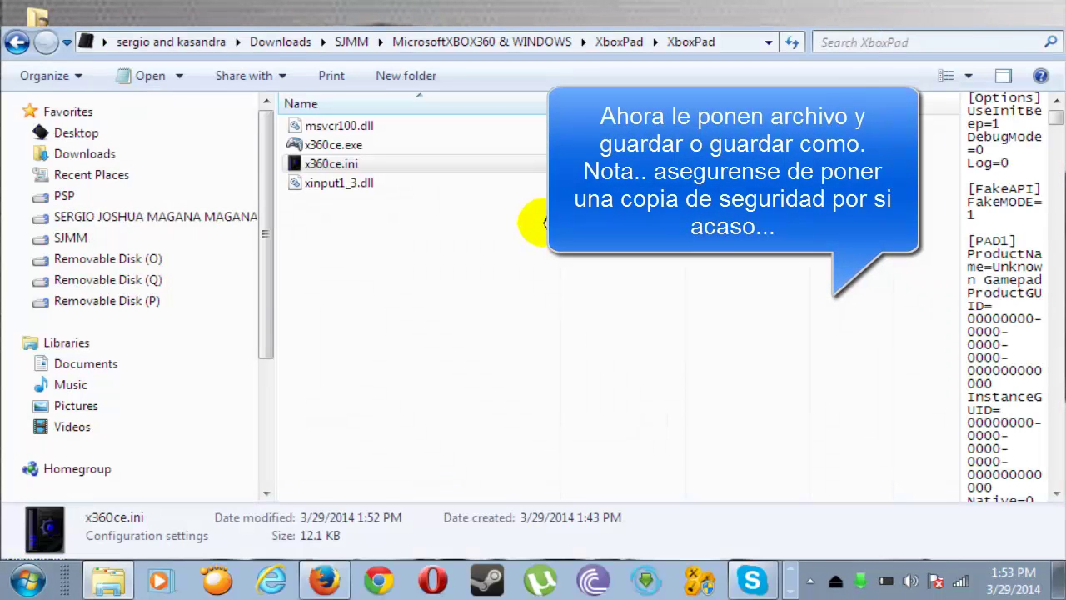
pyautogui.click(600, 258)
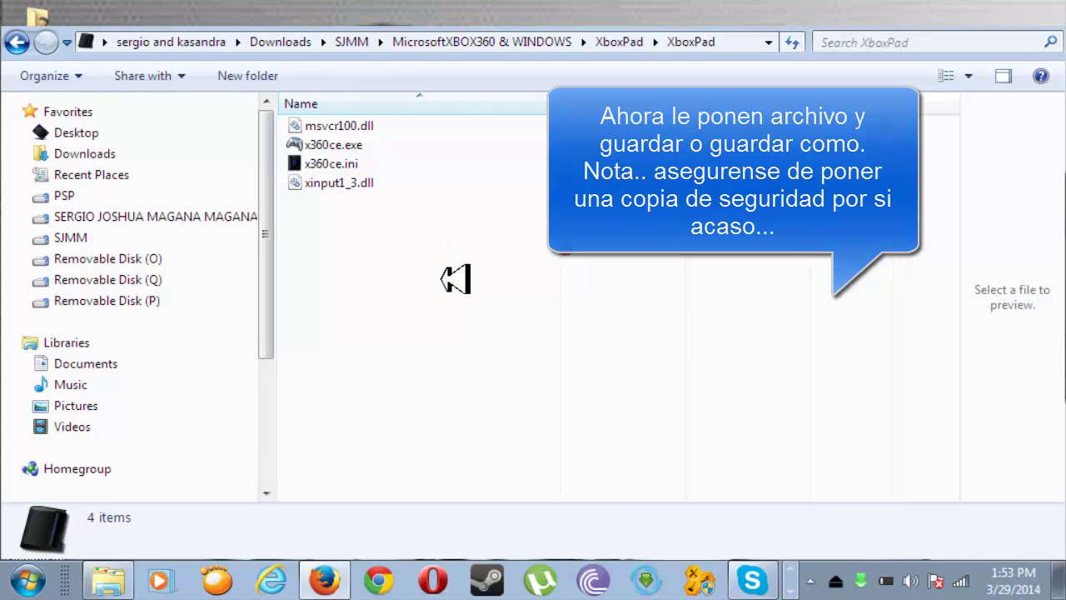
# Step: Launch x360ce.exe from the XboxPad folder
pyautogui.click(357, 146)
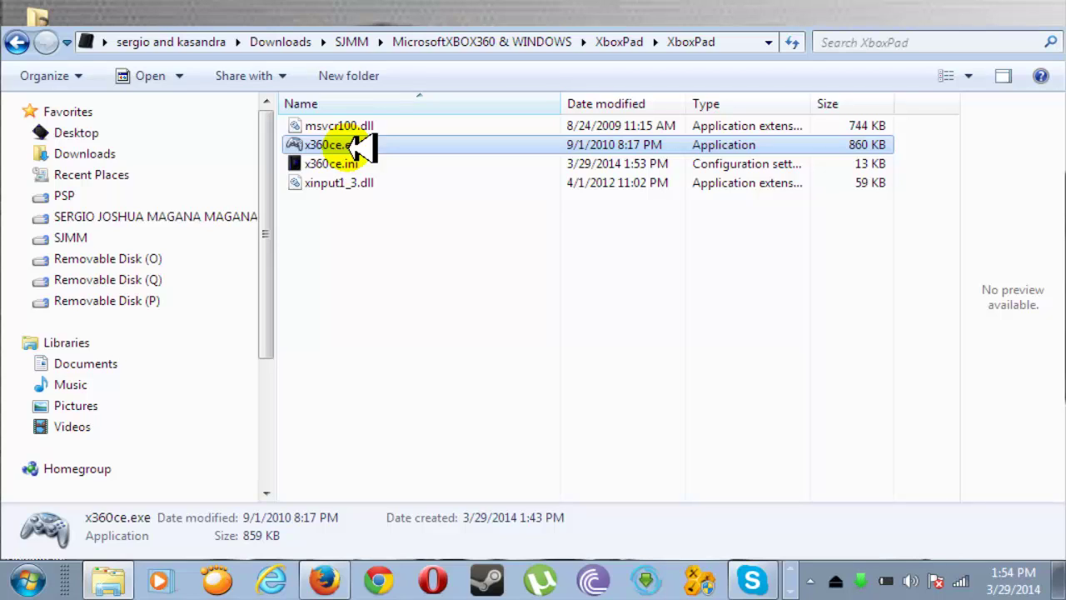
pyautogui.click(796, 584)
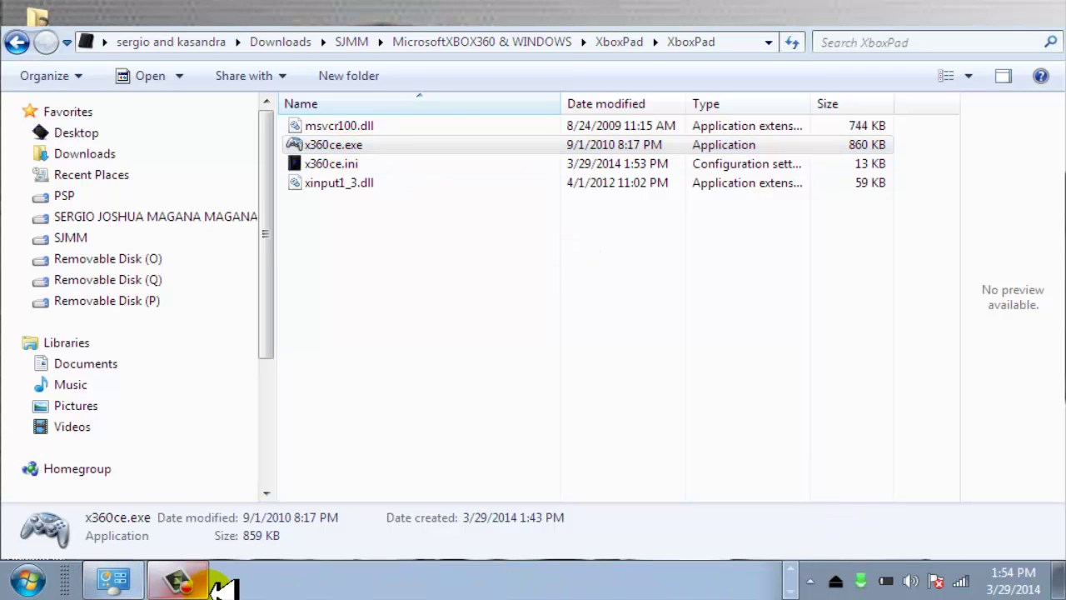
pyautogui.click(204, 584)
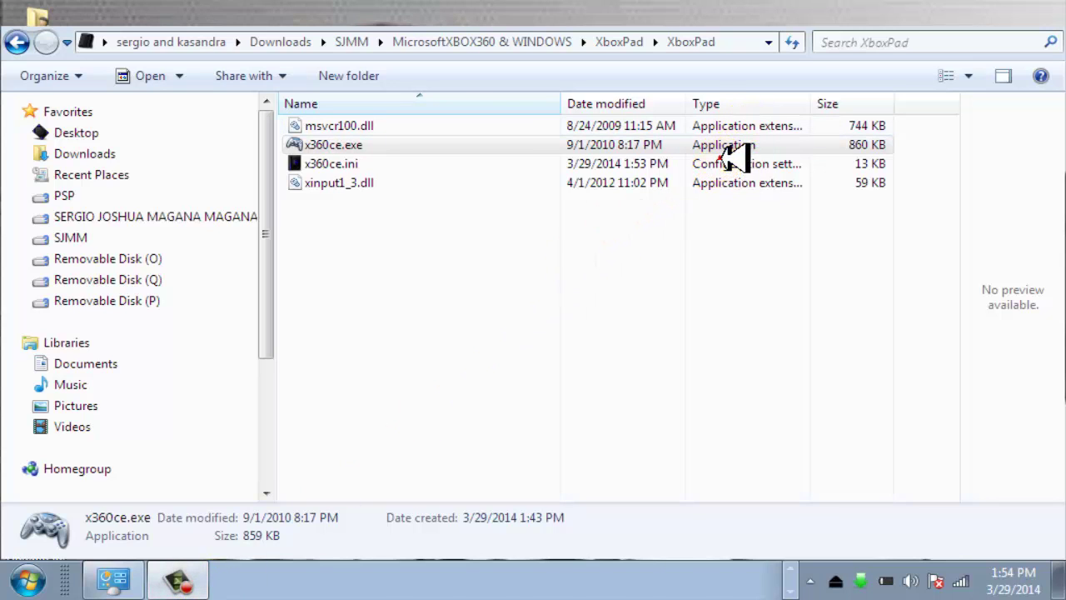
pyautogui.click(633, 315)
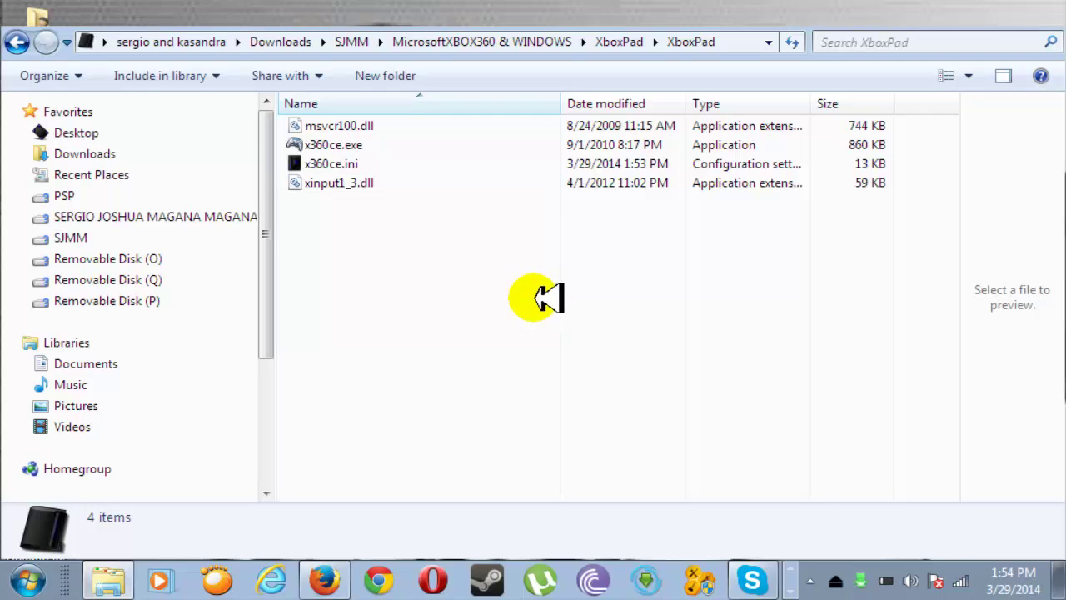
pyautogui.click(803, 587)
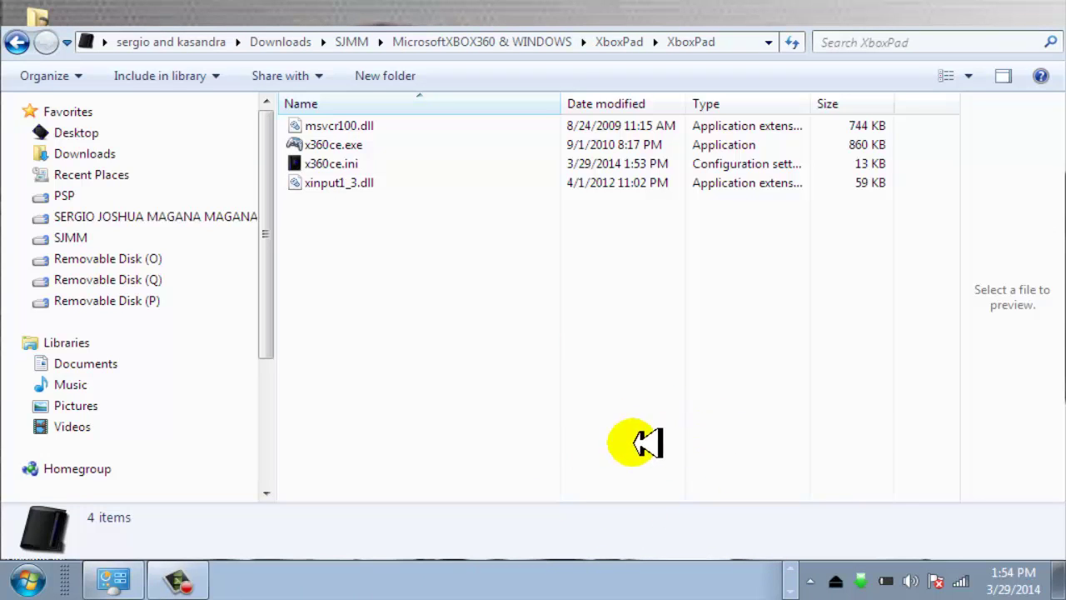
pyautogui.click(802, 567)
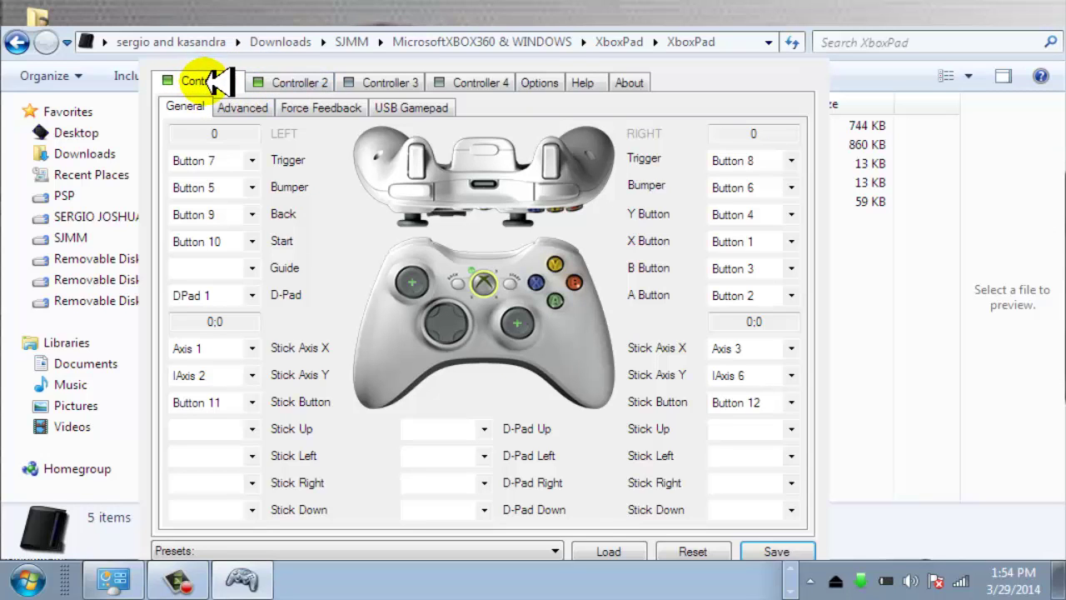
# Step: Display the Controller 2 mapping, save the controller configuration and close the program
pyautogui.click(273, 80)
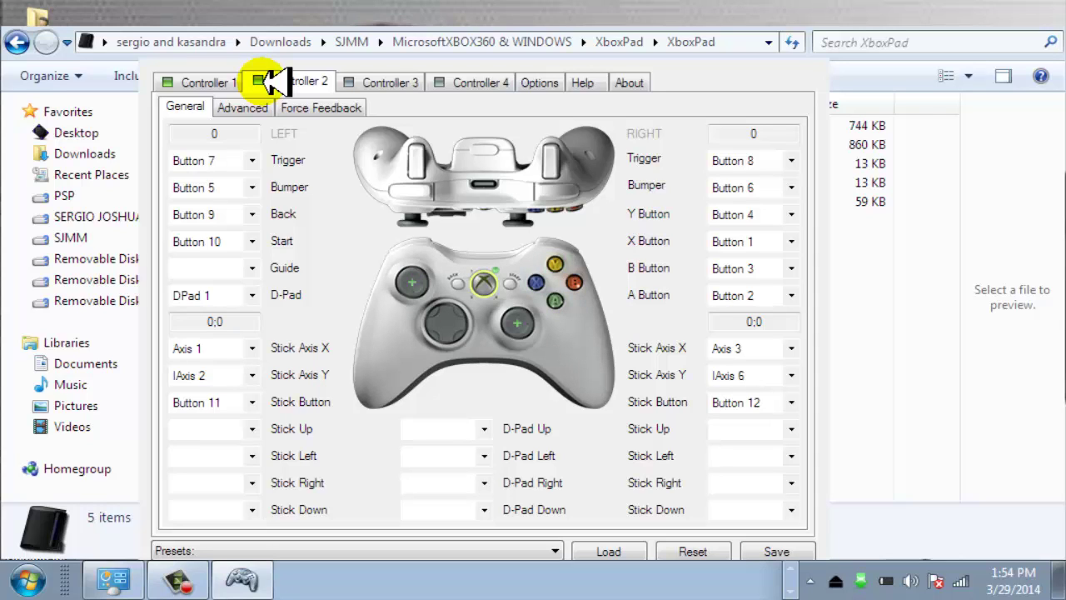
pyautogui.click(801, 552)
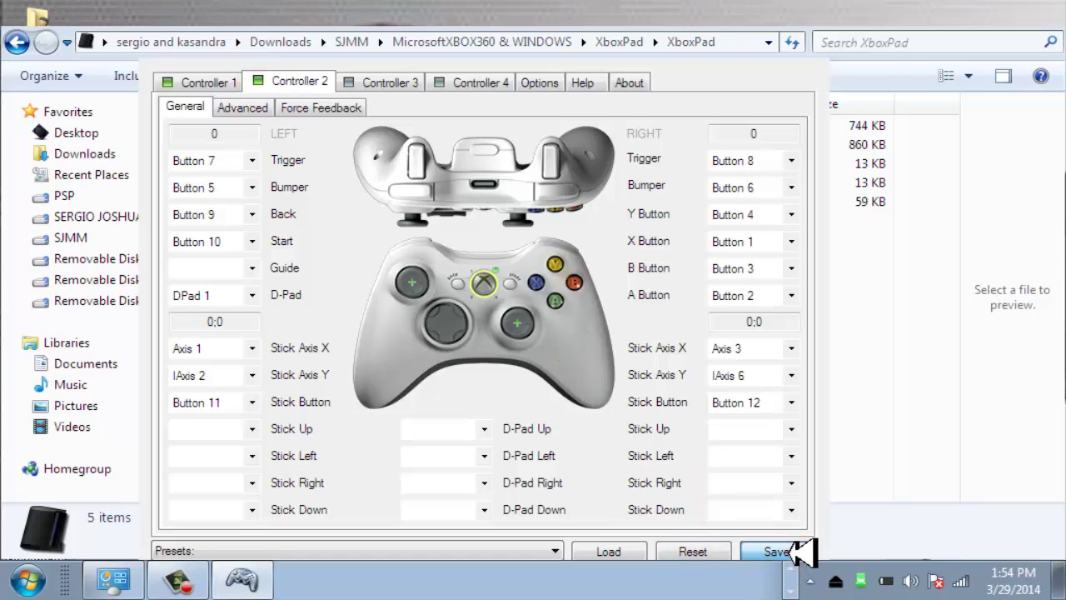
pyautogui.click(818, 39)
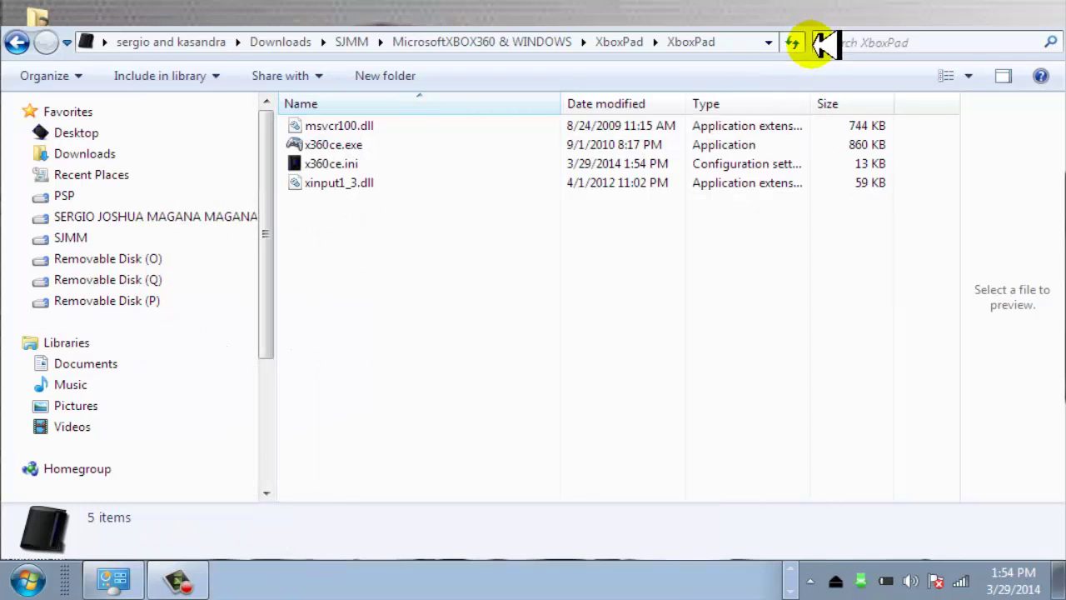
# Step: Reopen x360ce.ini maximized and replace the three product and GUID lines under [PAD1] with the copied Unknown Gamepad lines
pyautogui.doubleClick(389, 160)
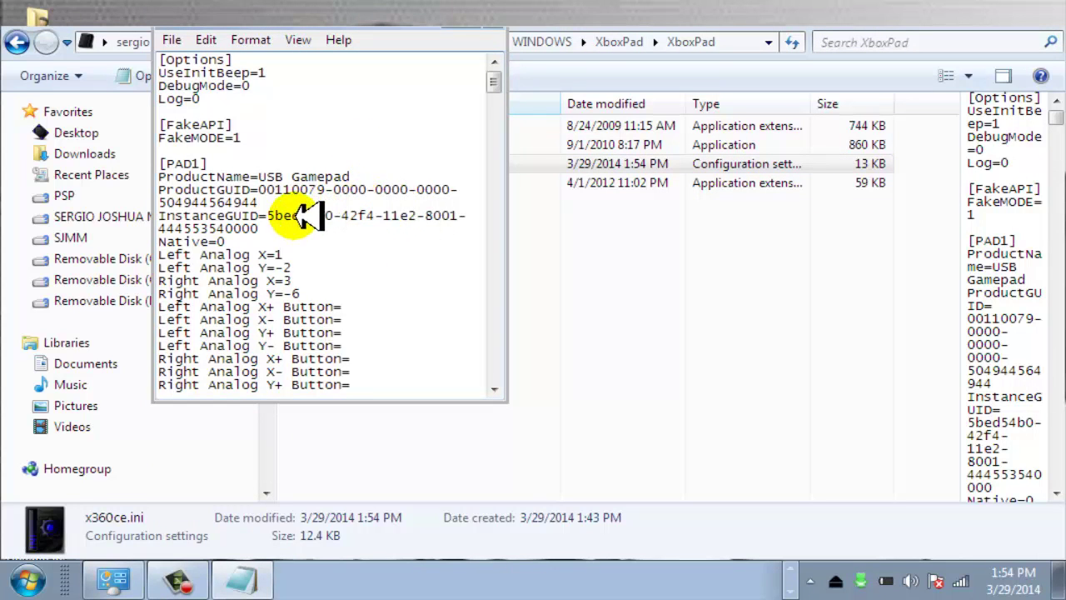
pyautogui.doubleClick(483, 16)
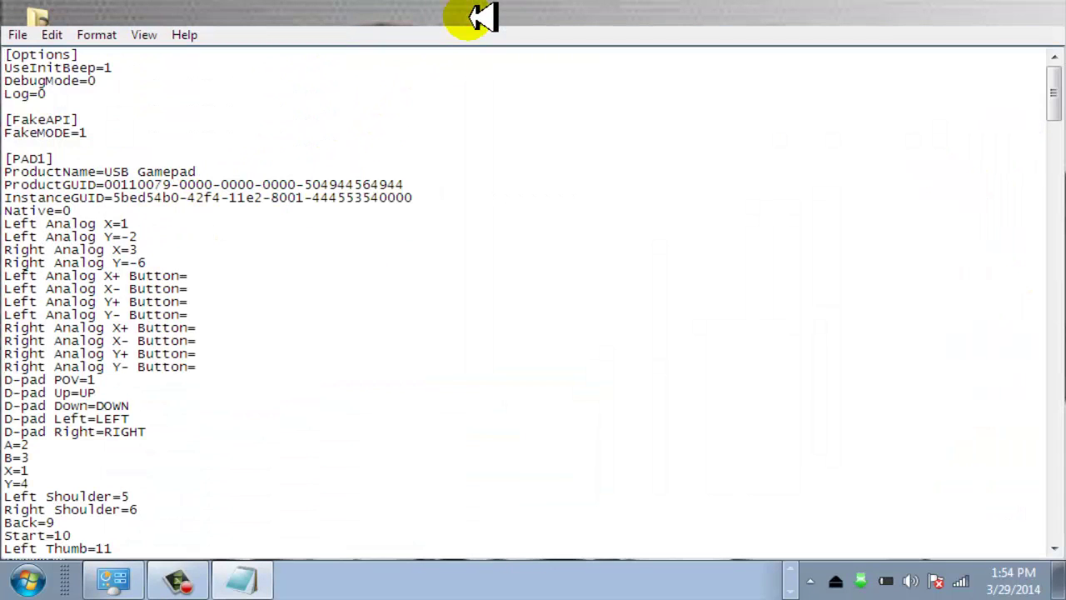
pyautogui.moveTo(434, 197); pyautogui.dragTo(4, 171)
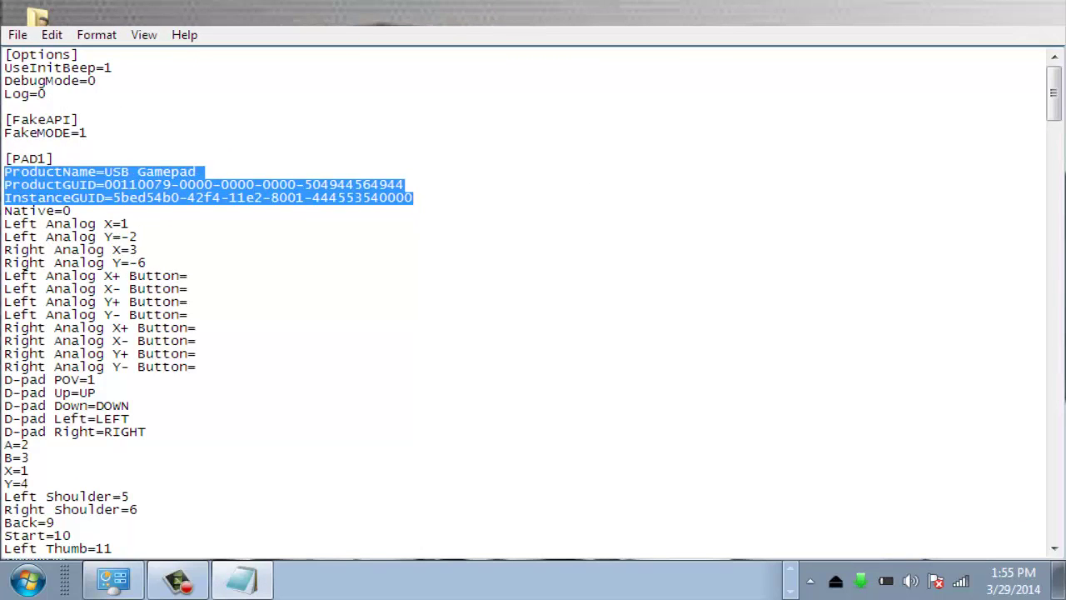
pyautogui.hotkey('ctrl', 'v')
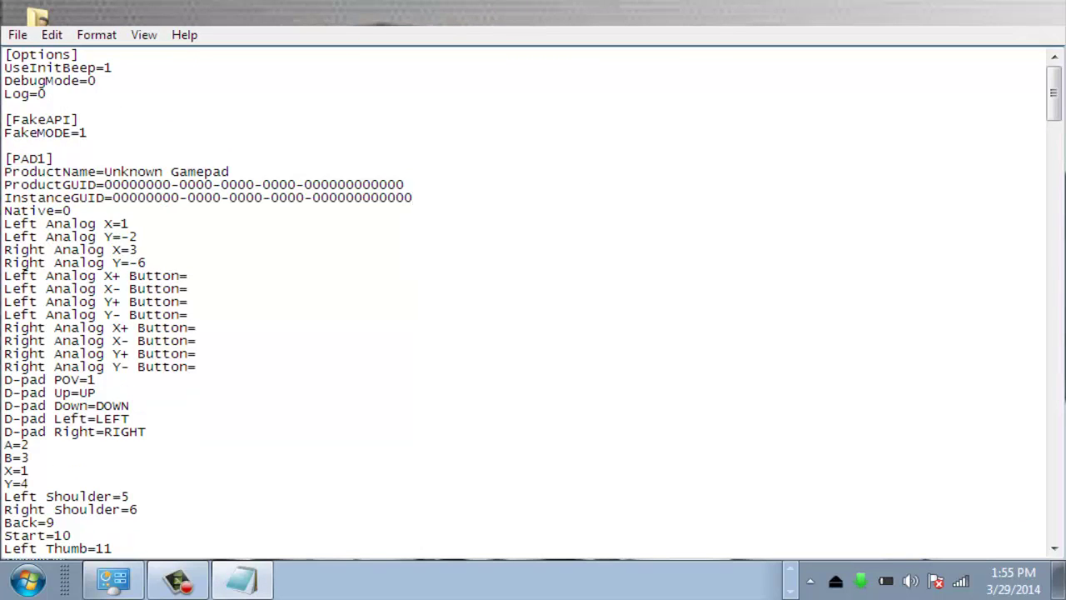
# Step: Save the edited x360ce.ini and close its window
pyautogui.click(18, 34)
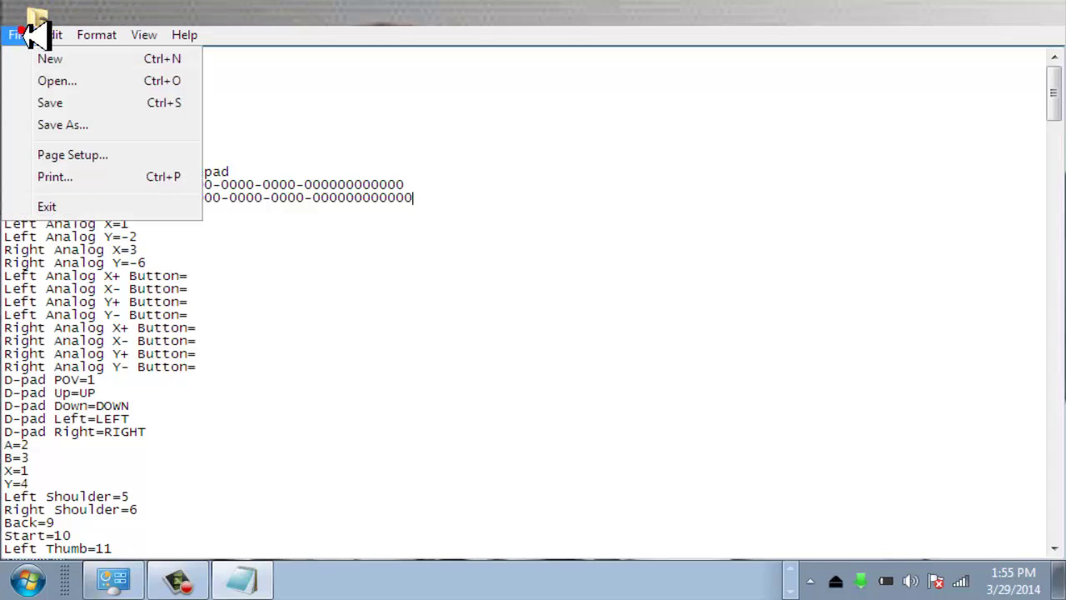
pyautogui.click(32, 98)
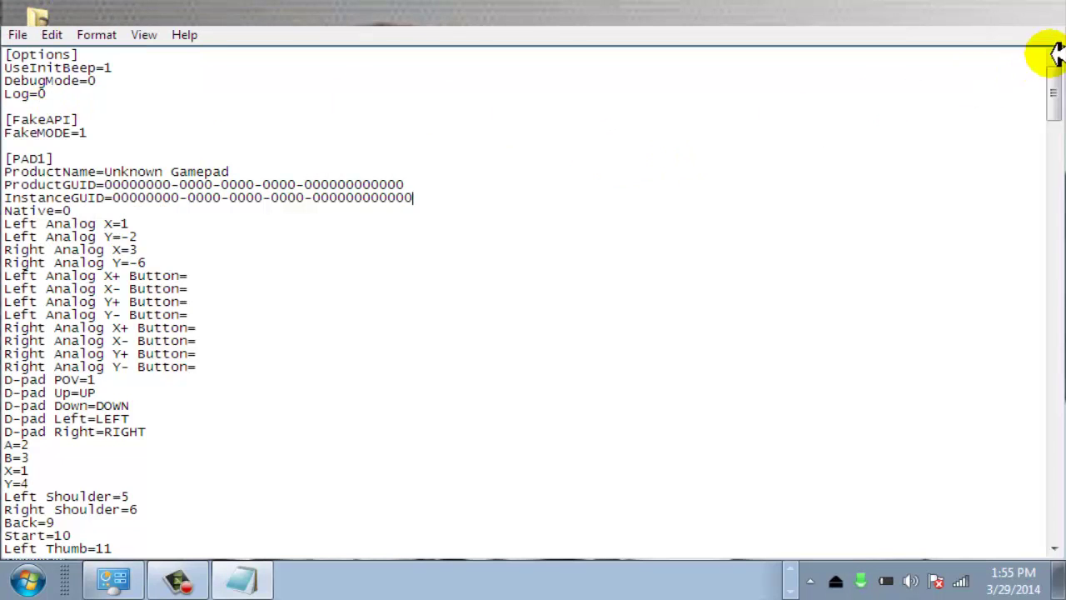
pyautogui.click(1048, 12)
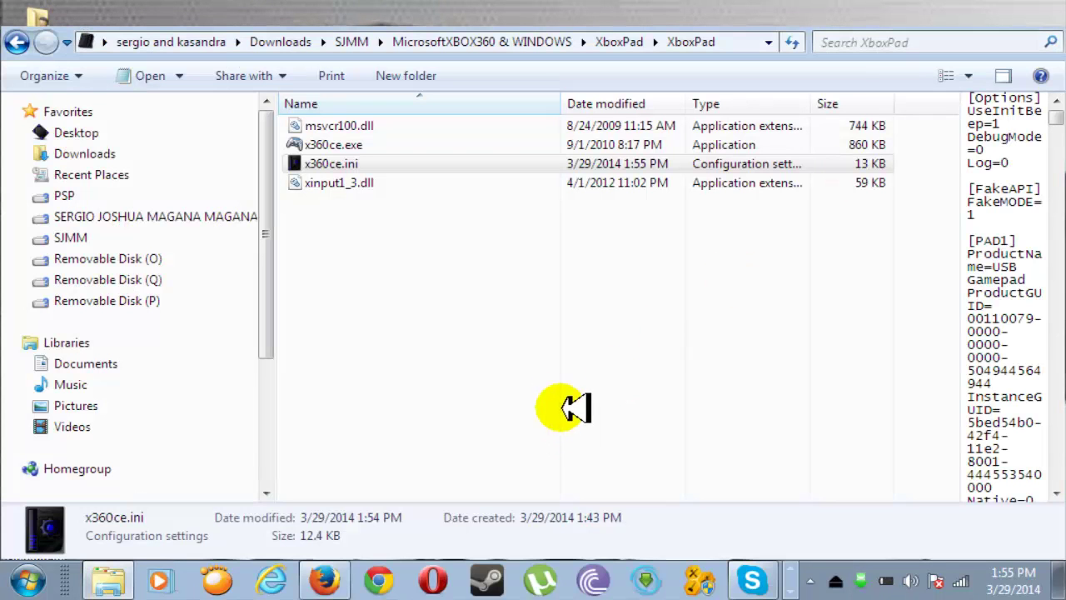
# Step: Select all four files in the XboxPad folder and clear the selection
pyautogui.moveTo(505, 283); pyautogui.dragTo(584, 98)
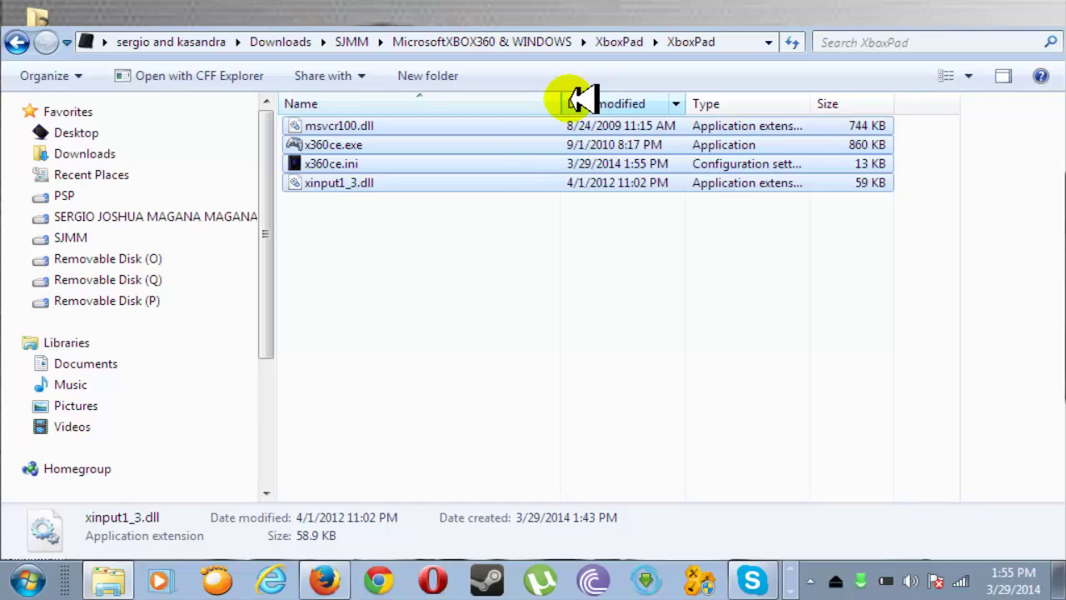
pyautogui.click(474, 273)
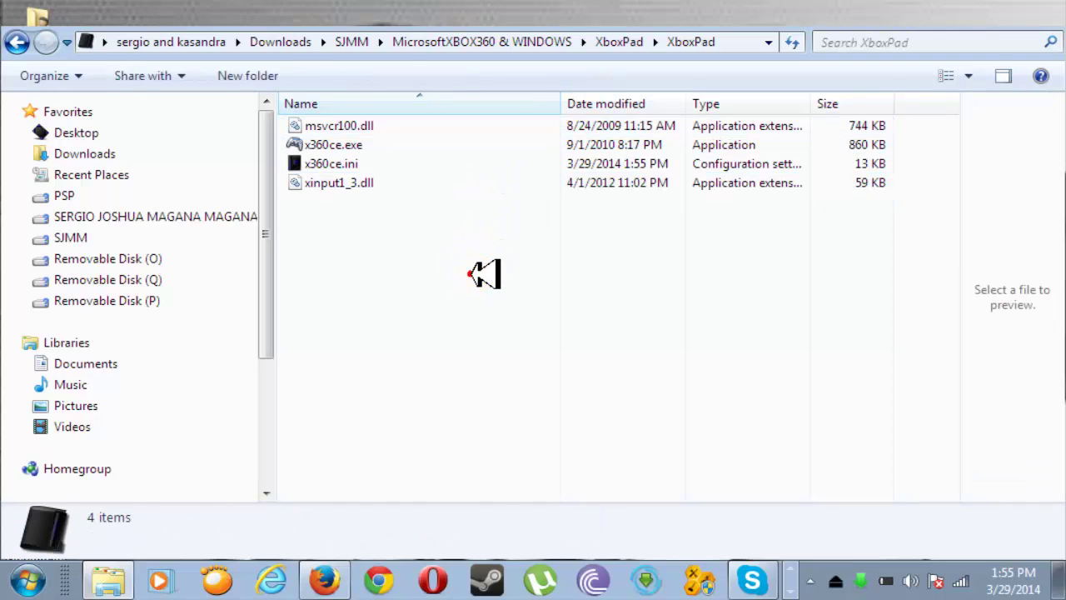
# Step: Browse to the Castle Crashers folder in Program Files on Local Disk (C:), view its files and close the window
pyautogui.moveTo(271, 319); pyautogui.dragTo(269, 421)
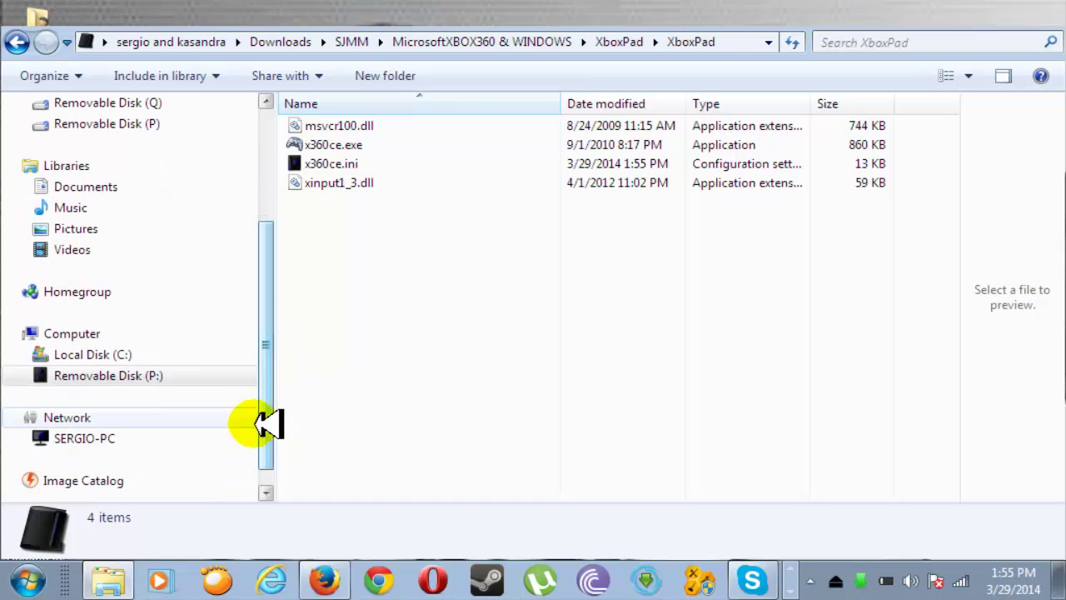
pyautogui.click(100, 354)
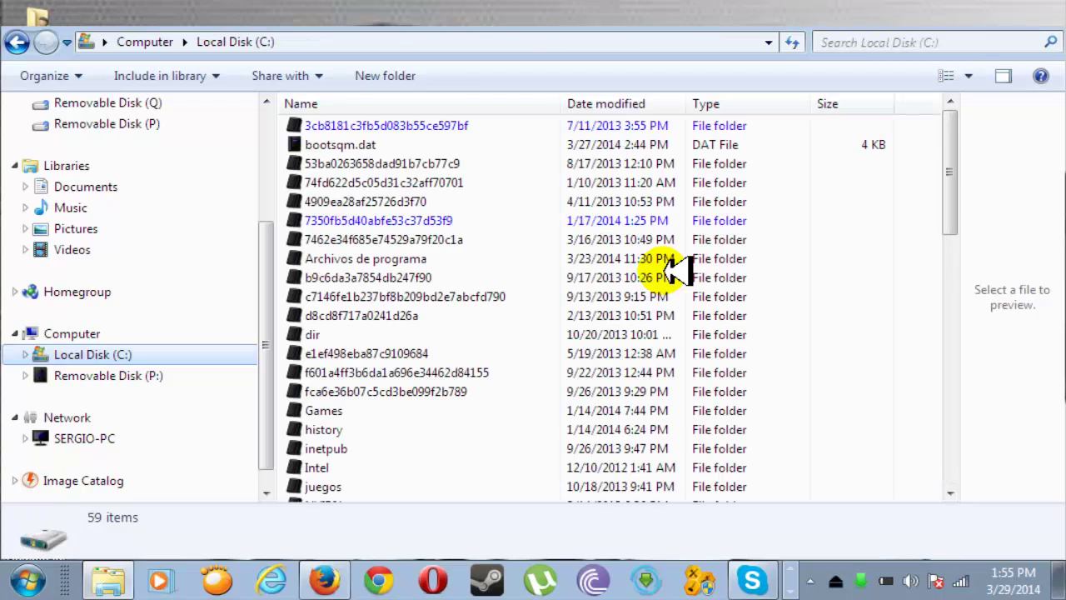
pyautogui.moveTo(955, 219); pyautogui.dragTo(952, 363)
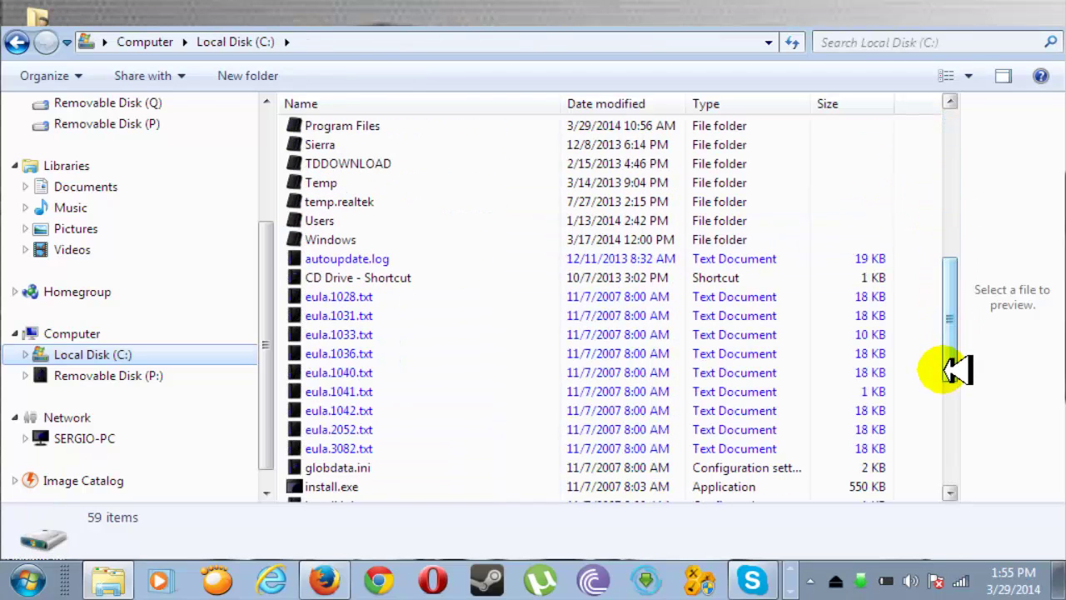
pyautogui.click(590, 127)
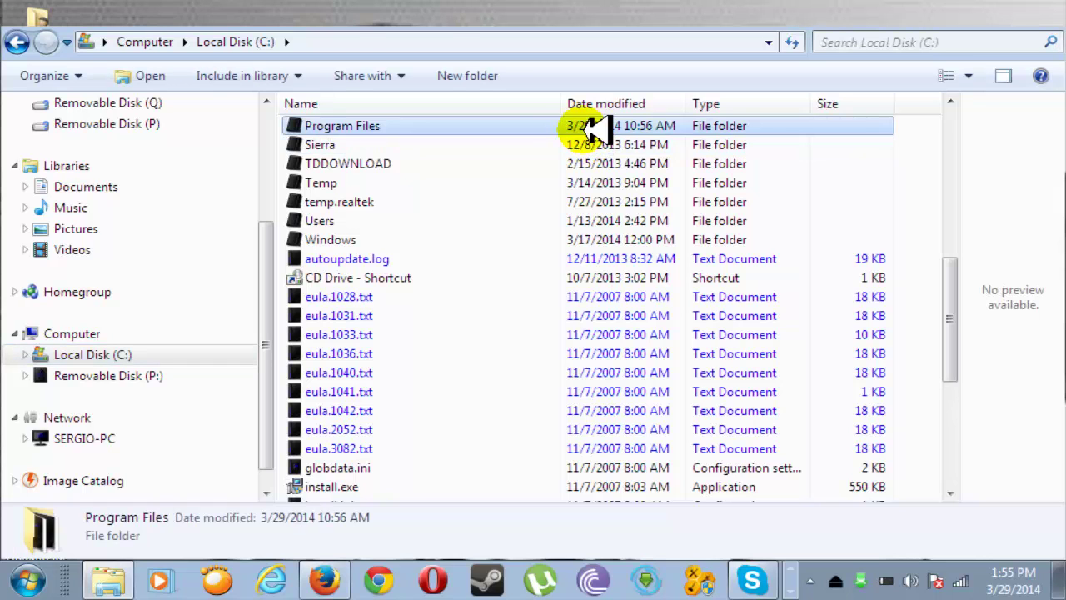
pyautogui.doubleClick(591, 128)
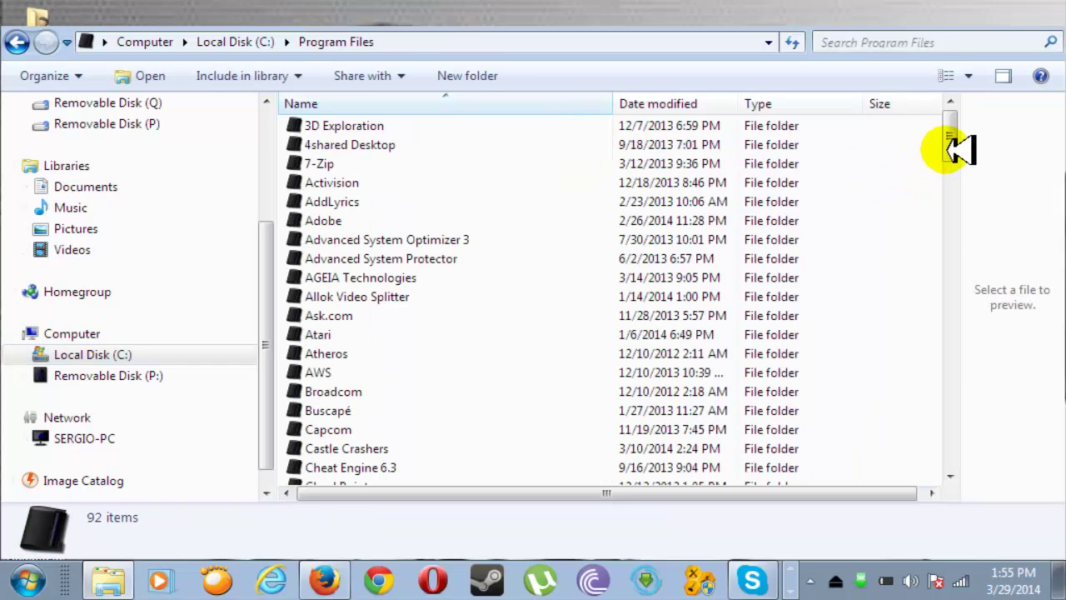
pyautogui.moveTo(950, 147); pyautogui.dragTo(959, 174)
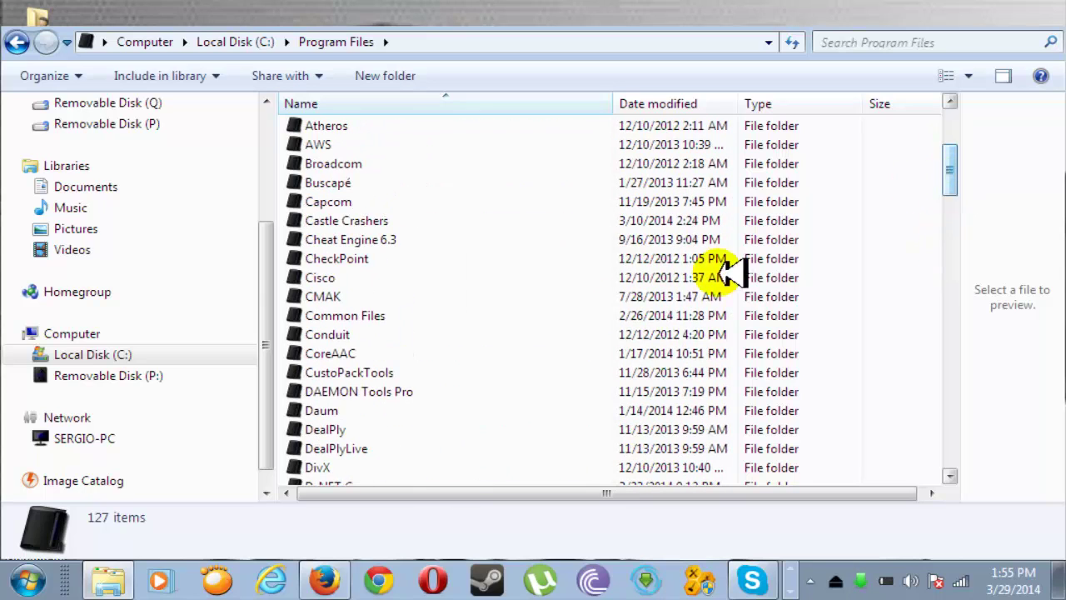
pyautogui.click(465, 219)
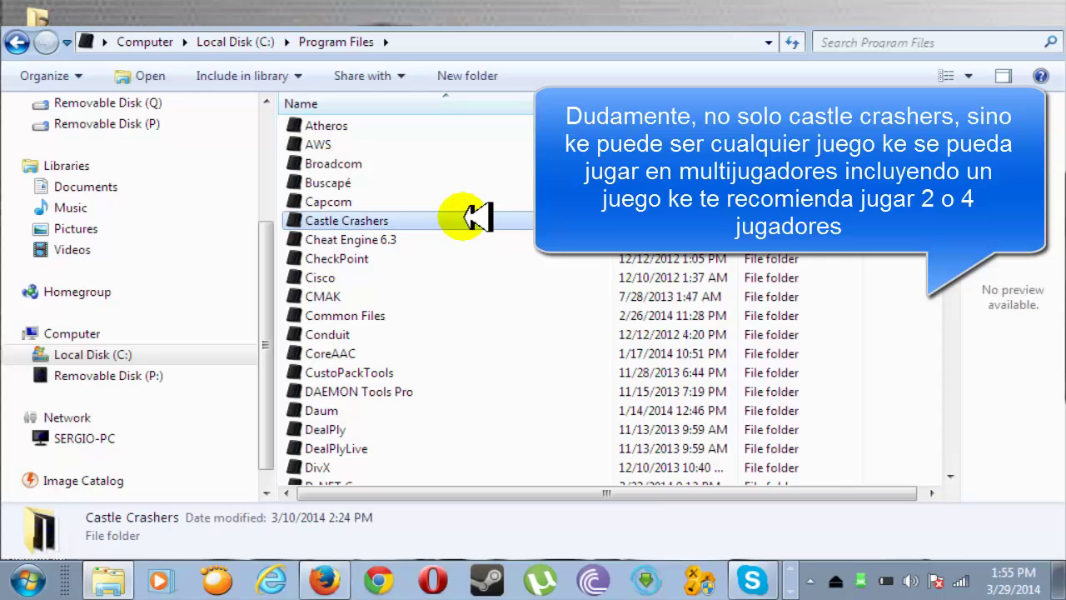
pyautogui.doubleClick(469, 218)
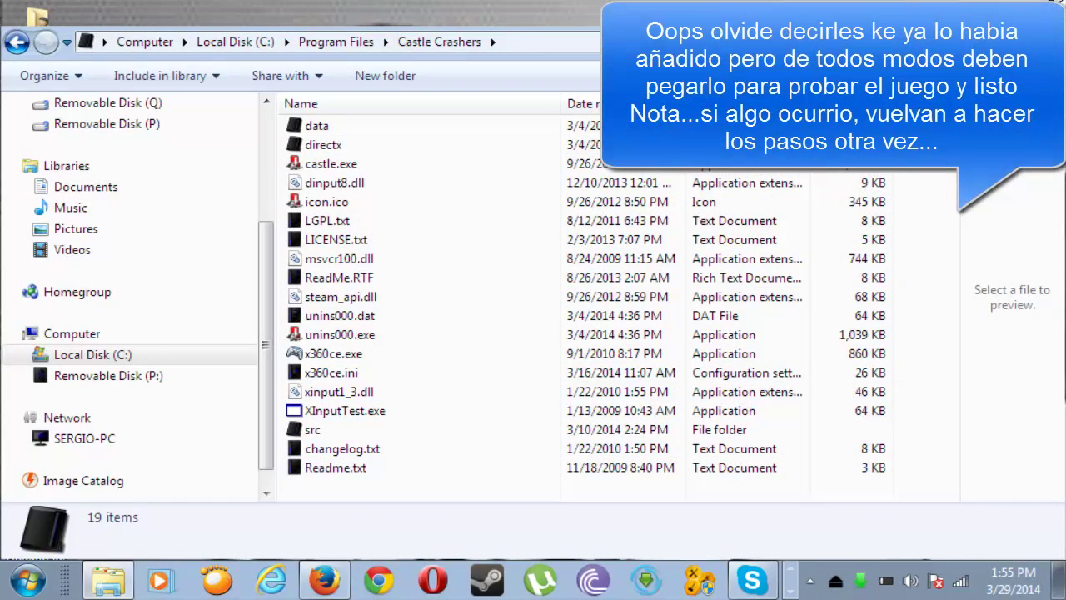
pyautogui.click(1051, 18)
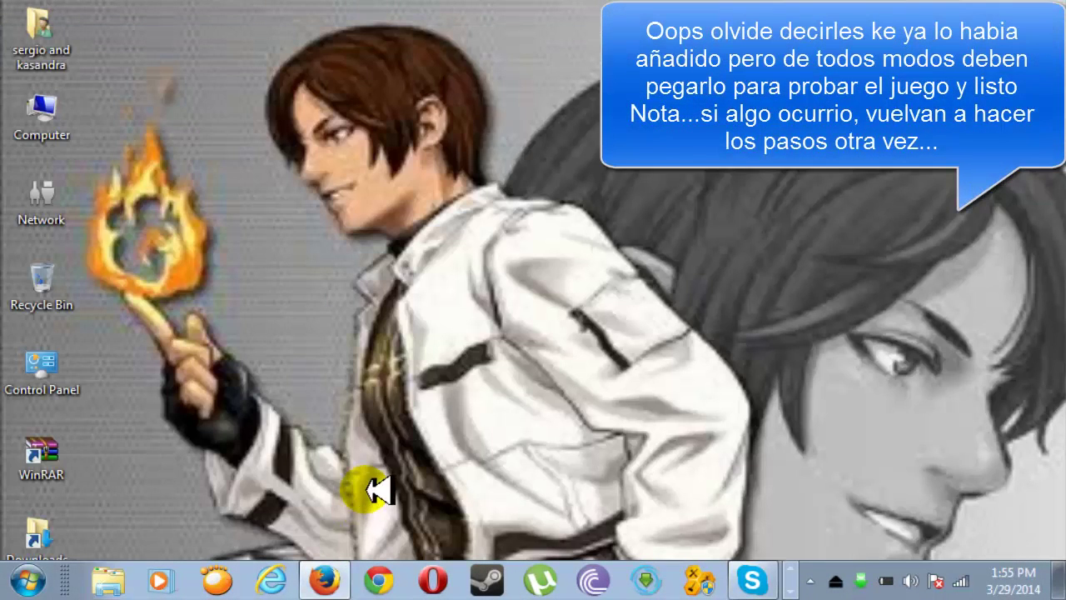